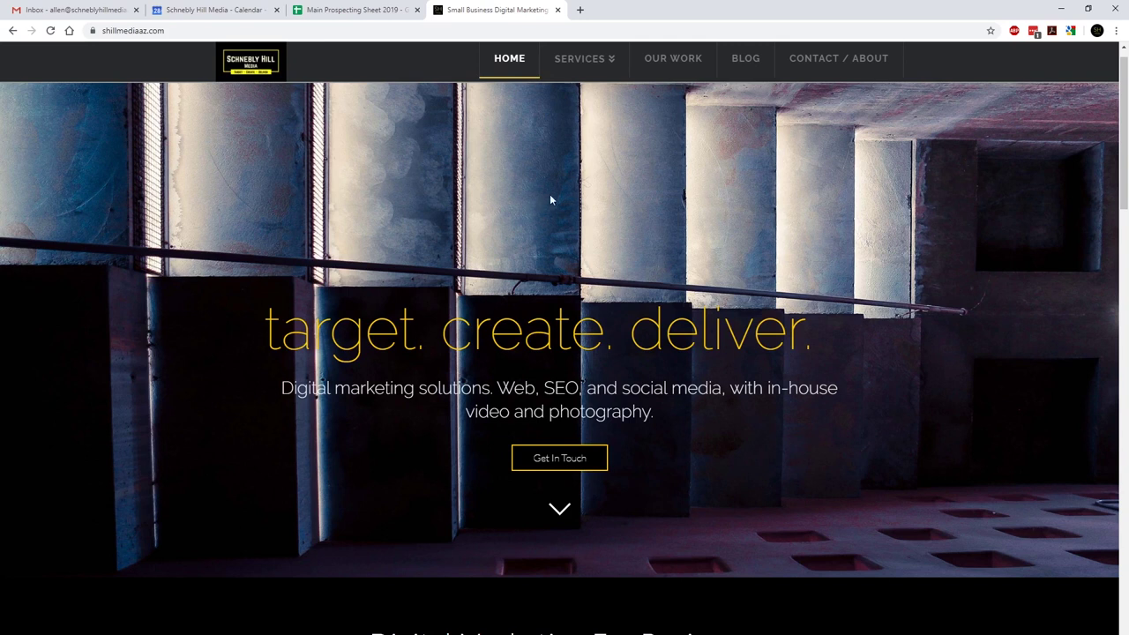
# Check the Gmail and marketing site tabs, then open a new Chrome incognito window
pyautogui.click(102, 10)
pyautogui.click(452, 8)
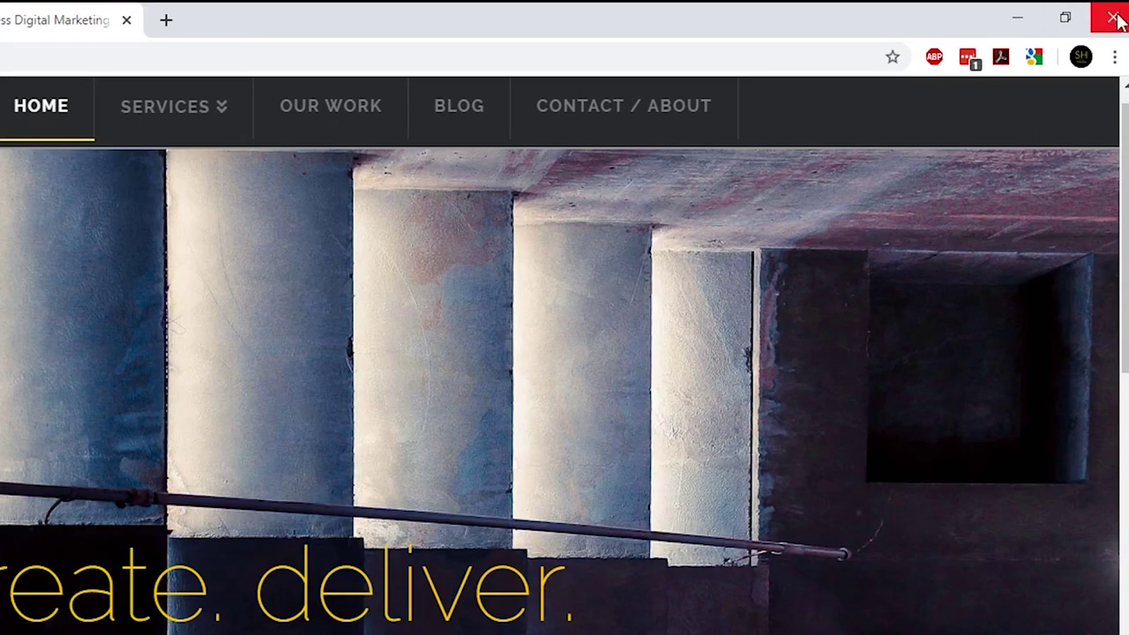
pyautogui.click(1116, 58)
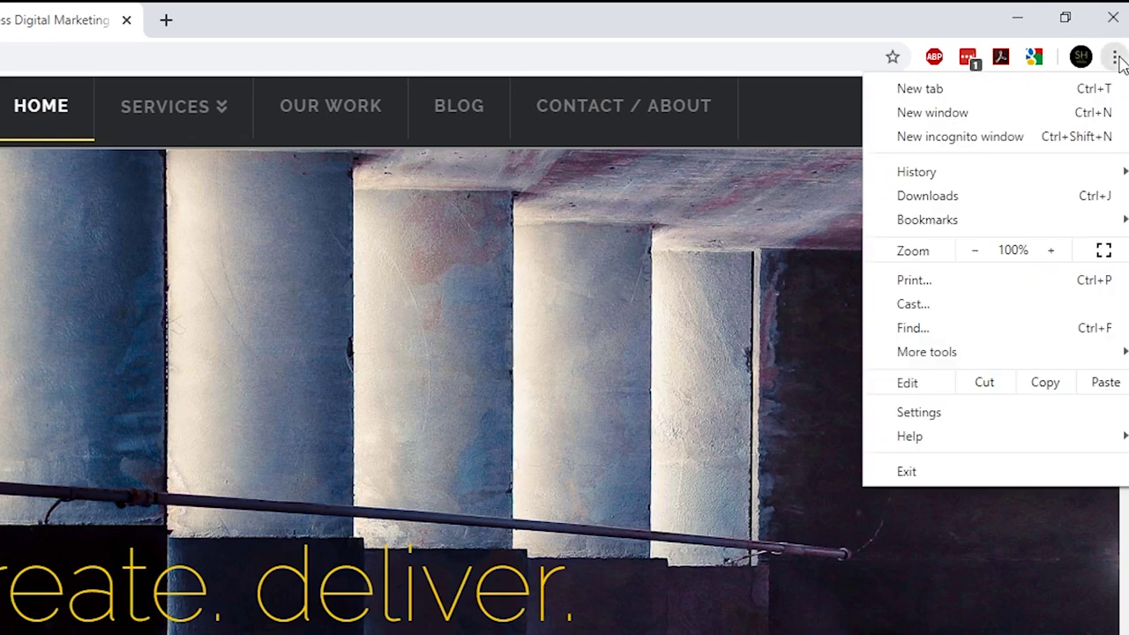
pyautogui.click(1009, 138)
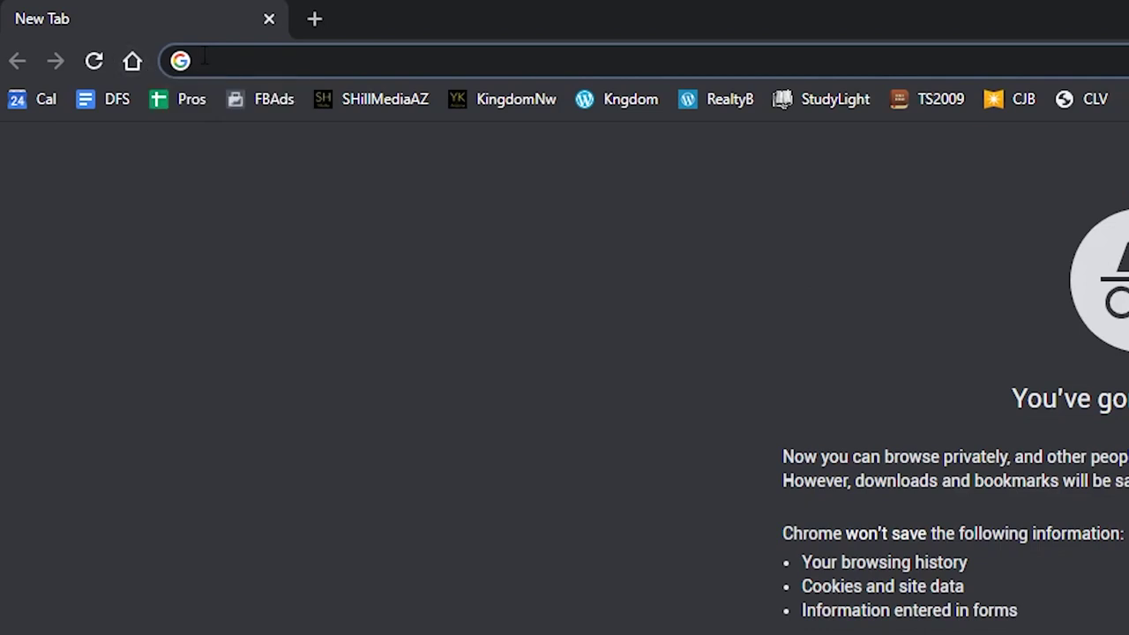
# Load Google's home page, launch Drive from the apps grid, and select West MEC Campus Photos
pyautogui.click(134, 60)
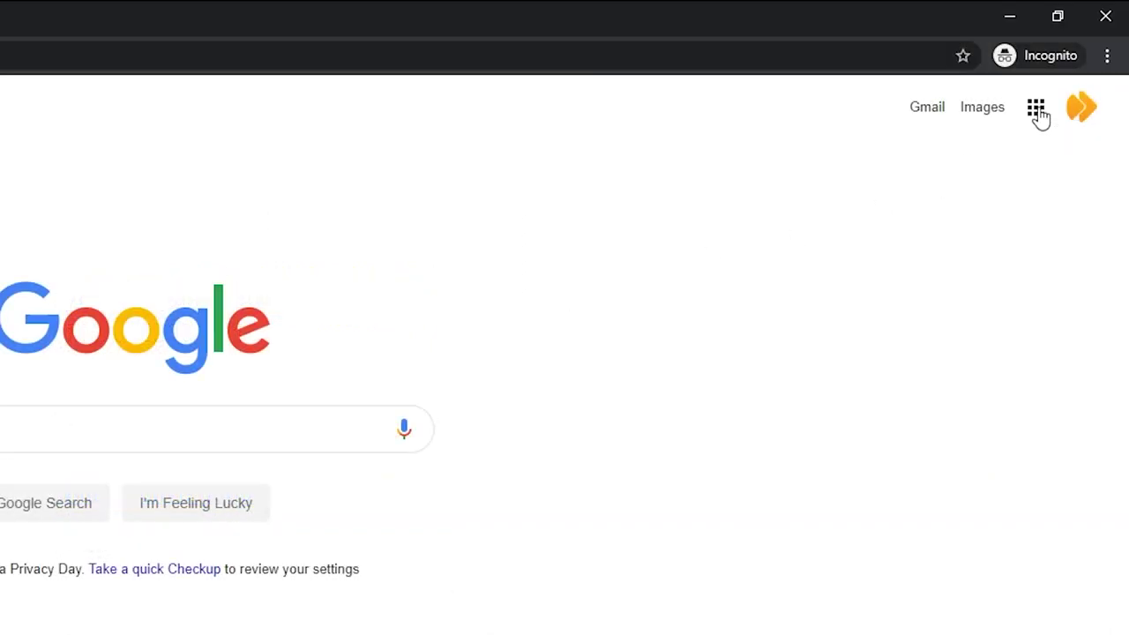
pyautogui.click(1037, 111)
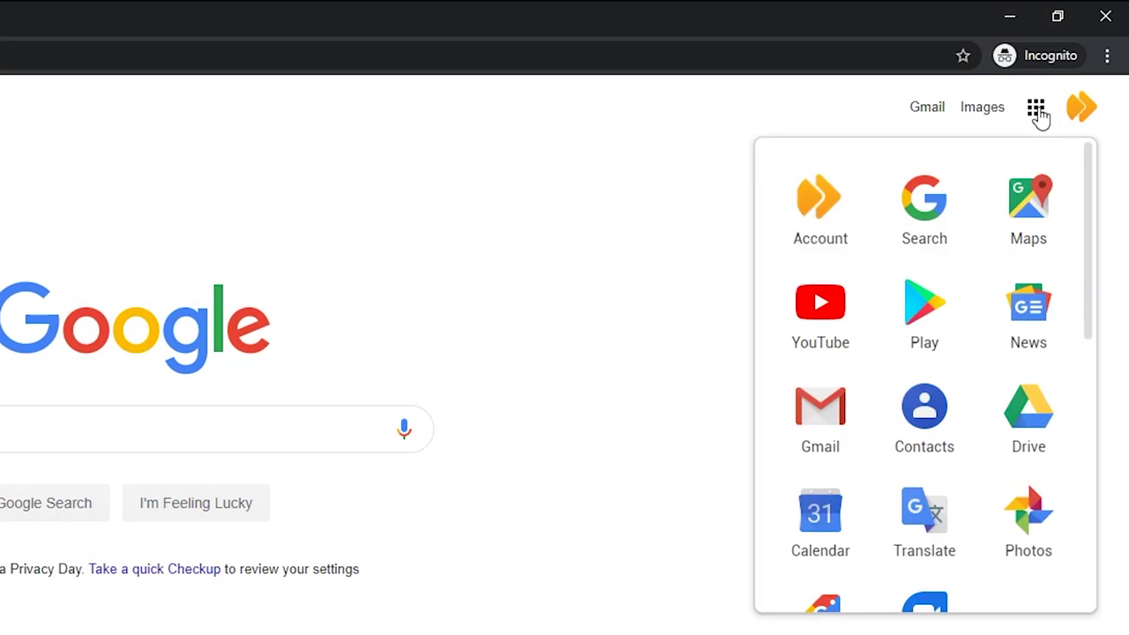
pyautogui.click(1032, 416)
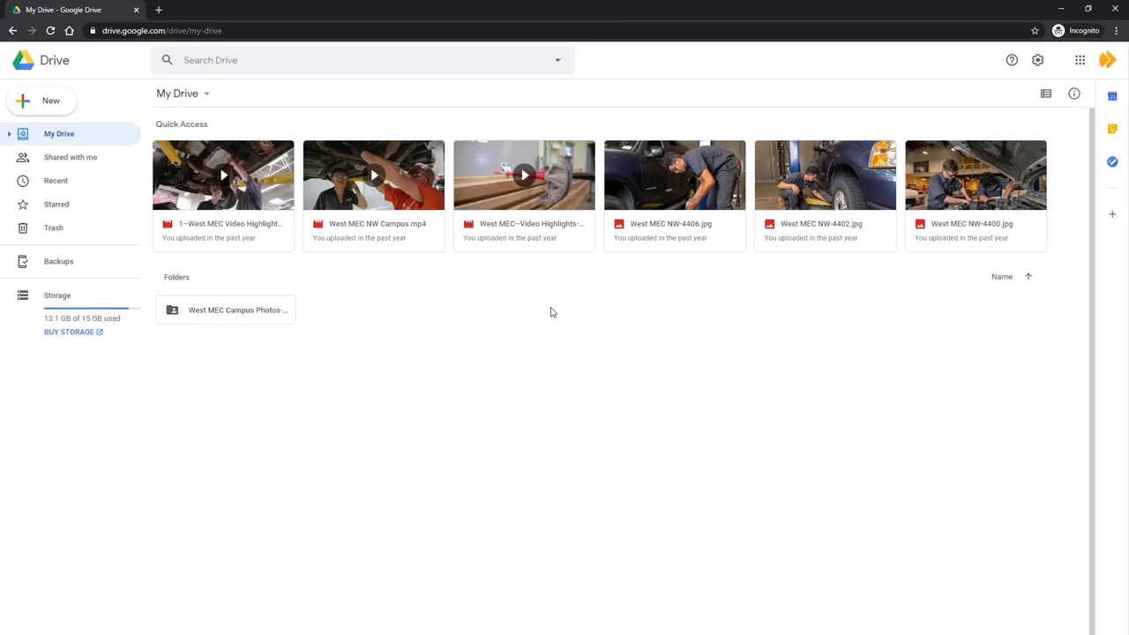
pyautogui.click(262, 306)
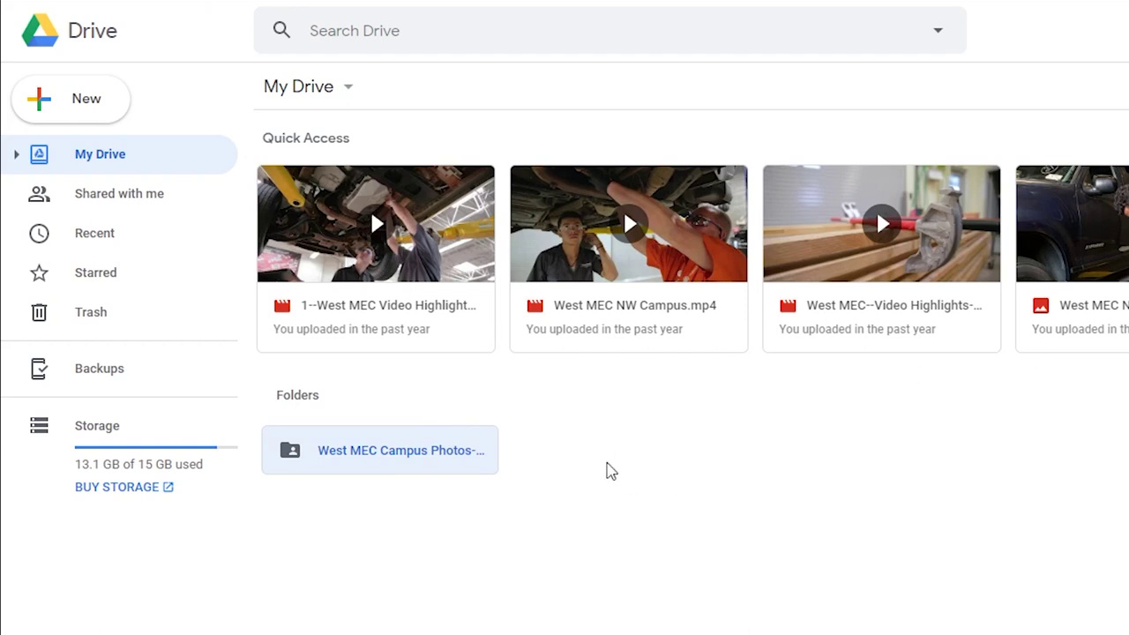
# Open West MEC Campus Photos > Southwest Campus and bring up actions for West MEC SW--Added--4.jpg
pyautogui.doubleClick(428, 462)
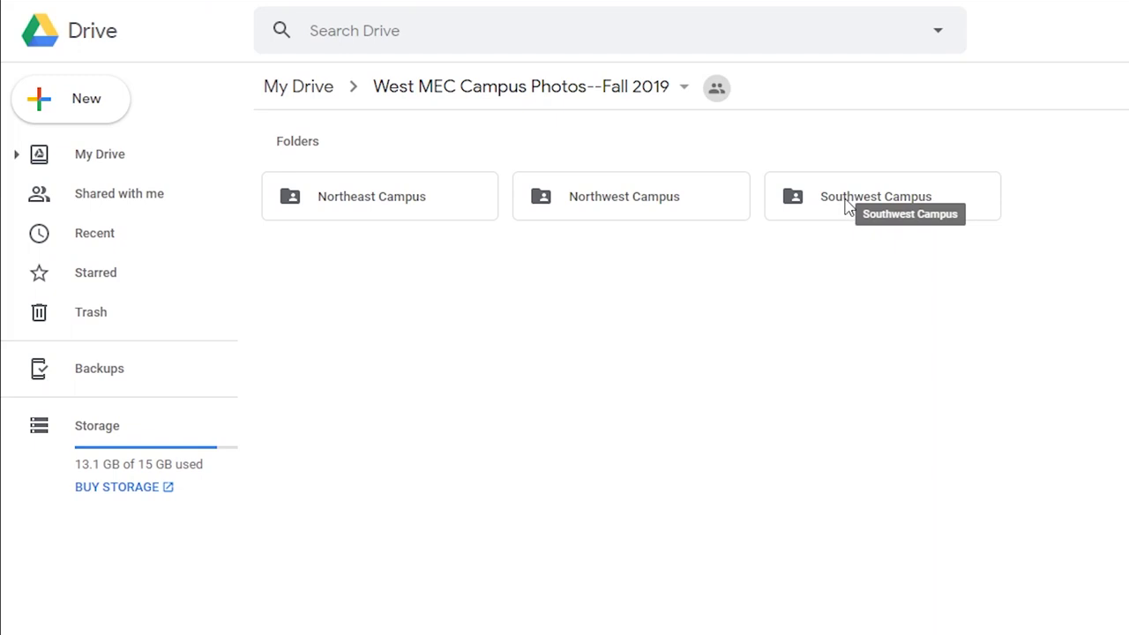
pyautogui.doubleClick(849, 205)
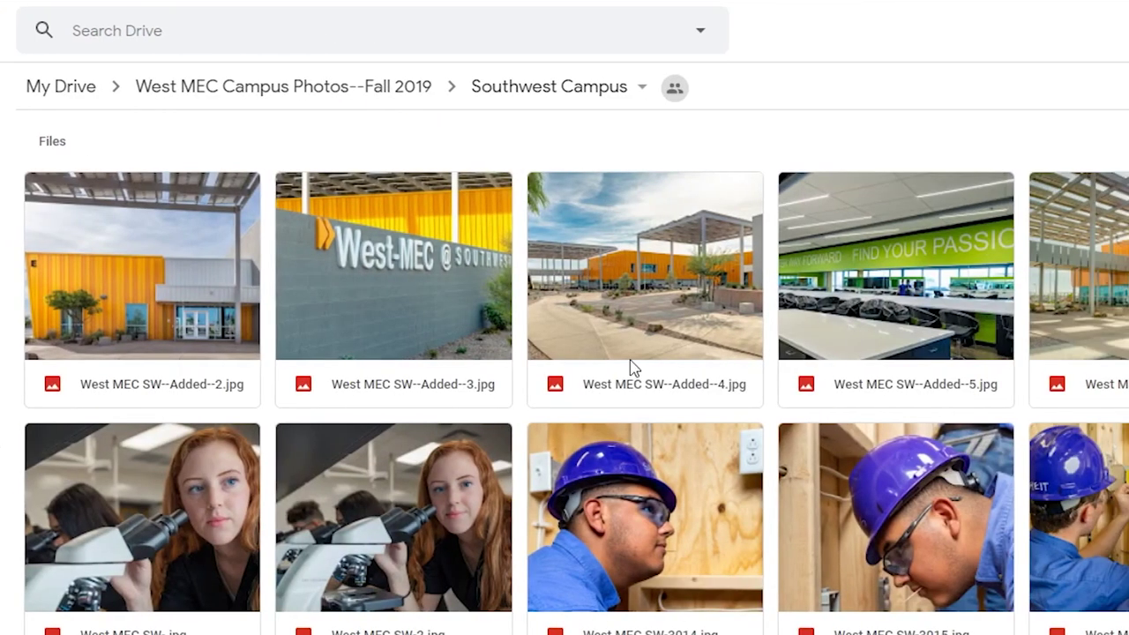
pyautogui.click(678, 263)
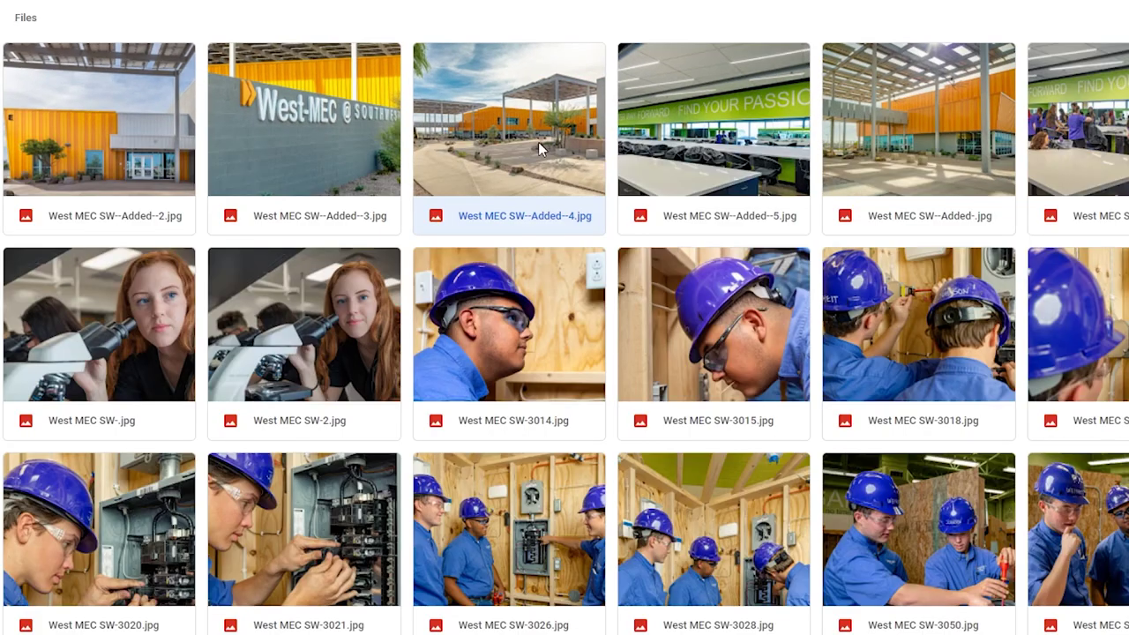
pyautogui.rightClick(684, 302)
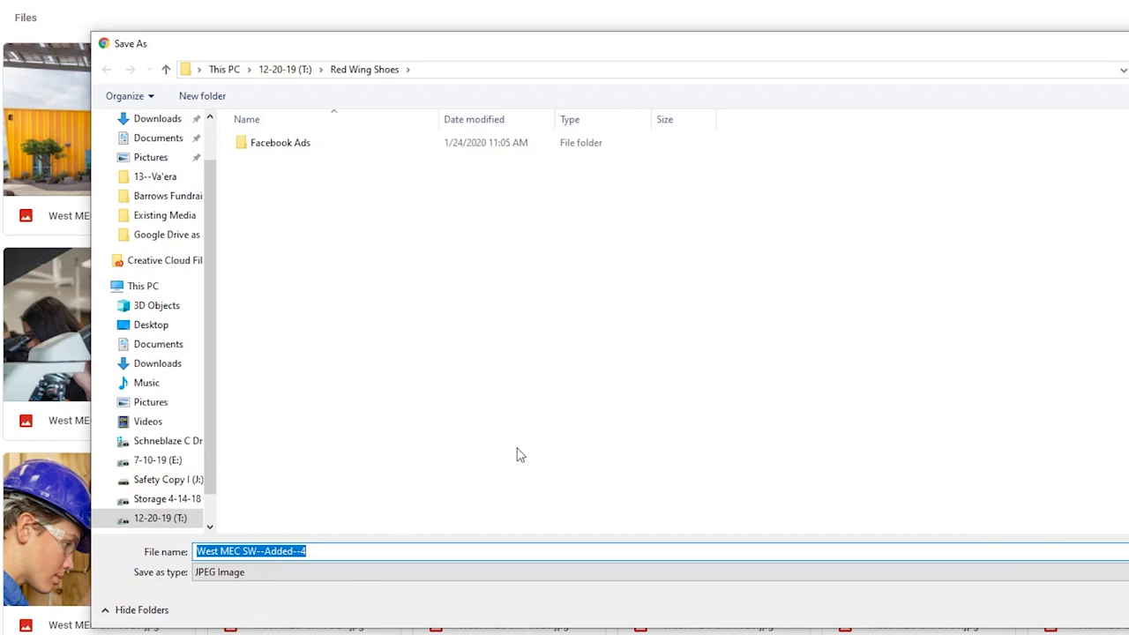
# Scroll the Save As dialog's folder pane to browse save locations for the JPEG
pyautogui.scroll(1, 210, 319)
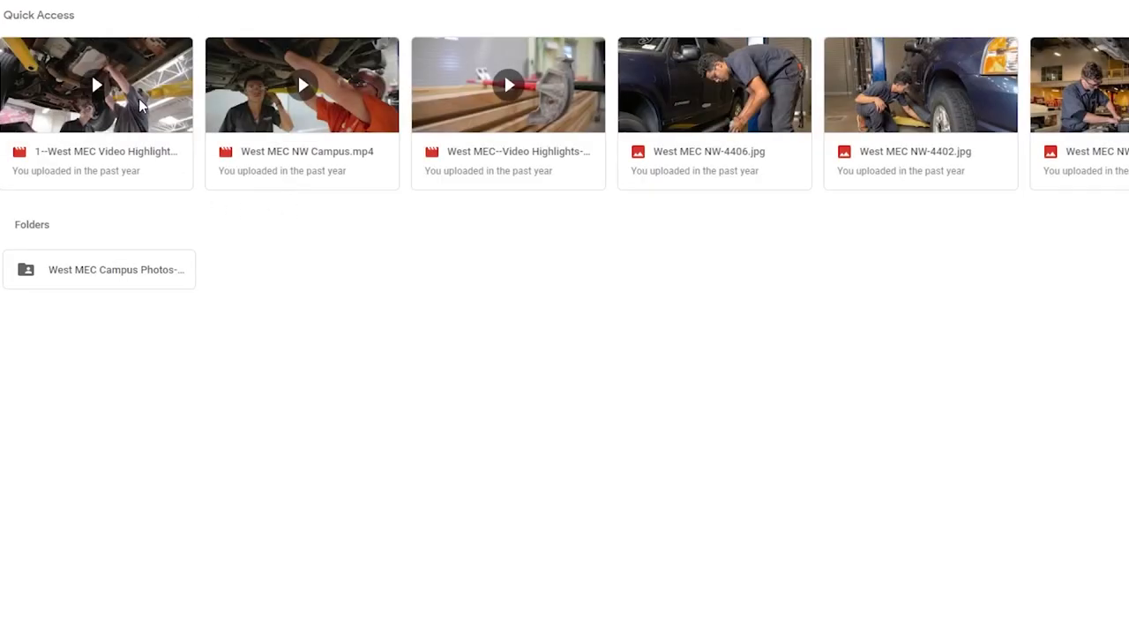
# Try downloading the first 1.2GB highlight video, then dismiss the virus-scan warning without downloading
pyautogui.rightClick(141, 106)
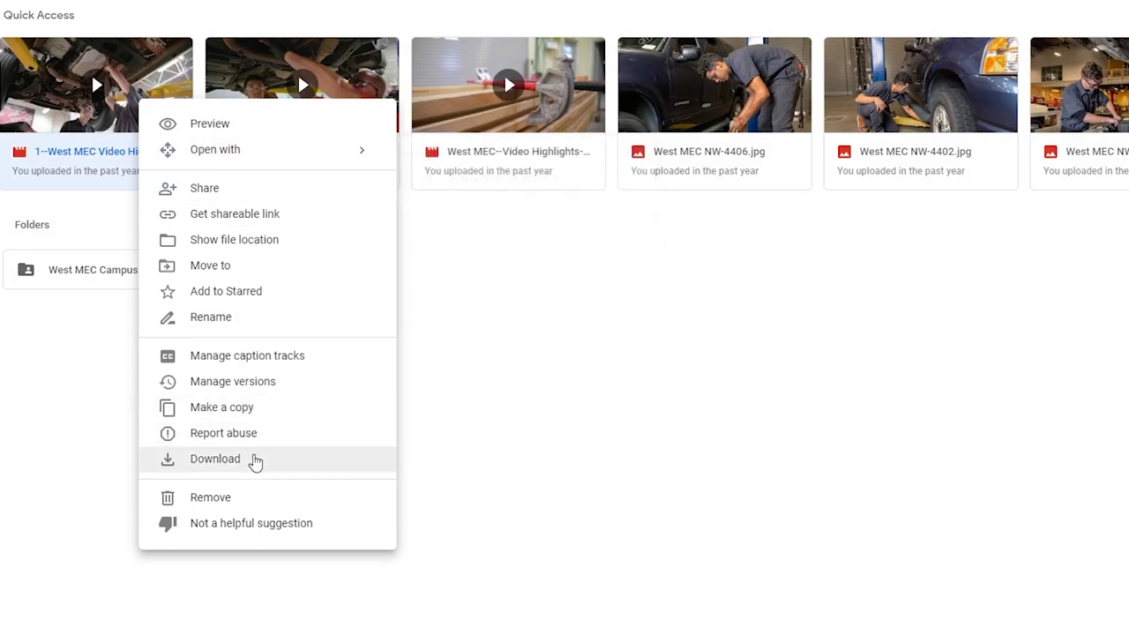
pyautogui.click(255, 460)
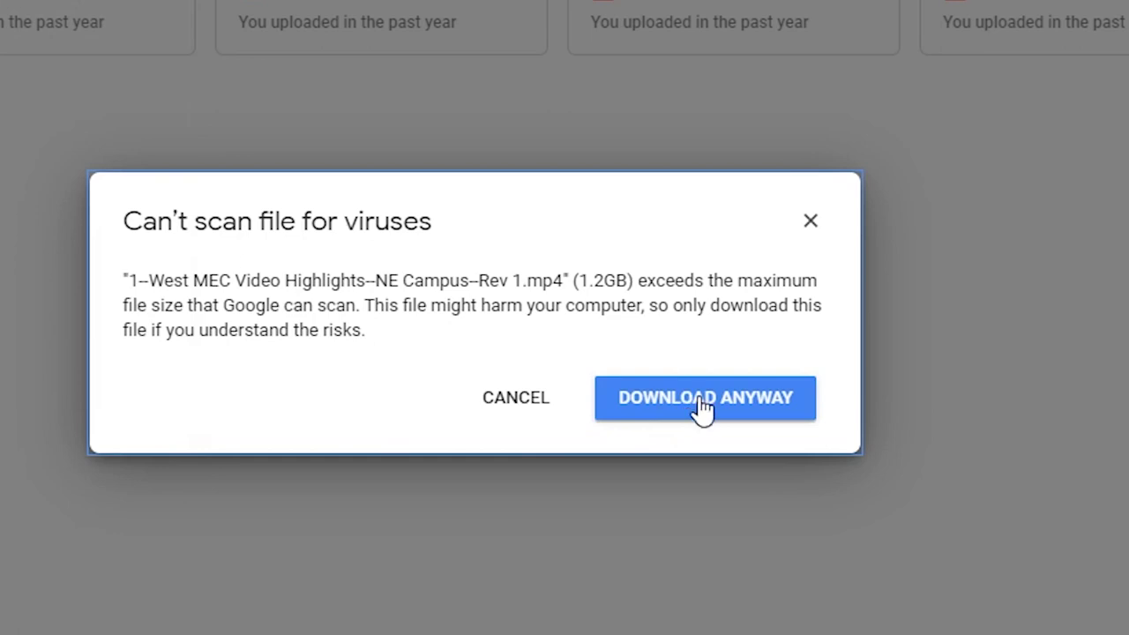
pyautogui.click(811, 221)
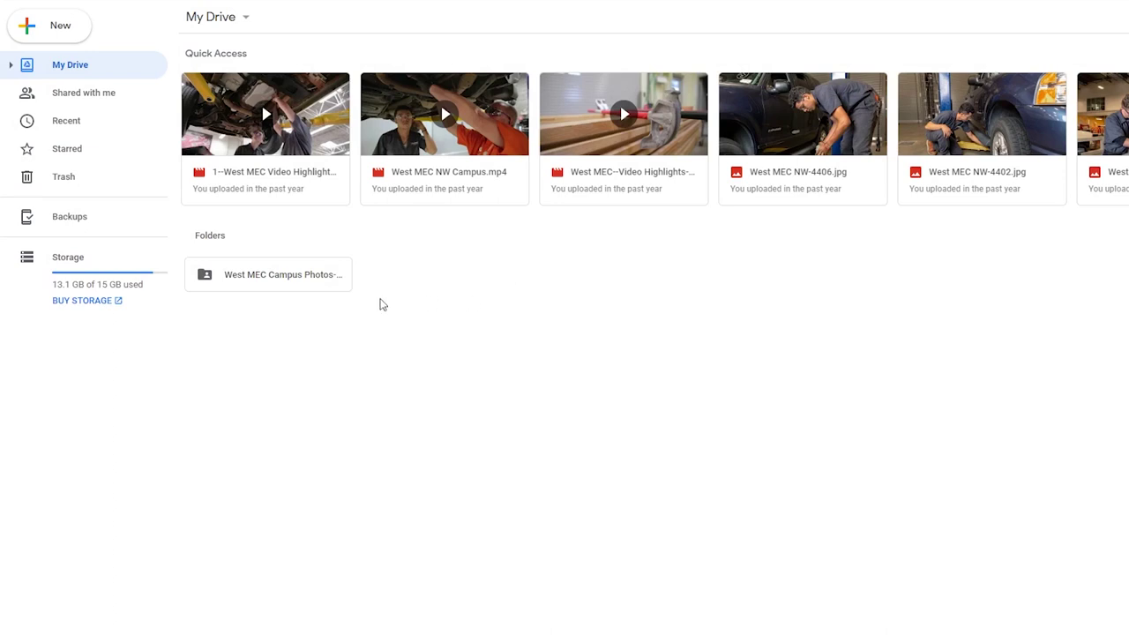
pyautogui.doubleClick(306, 277)
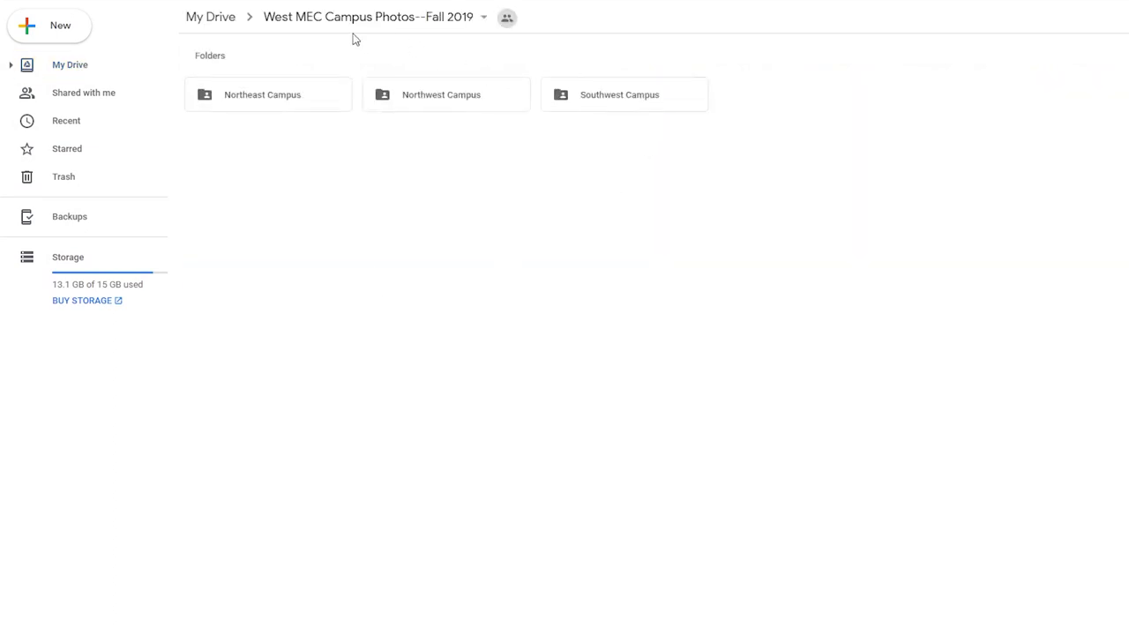
pyautogui.click(210, 19)
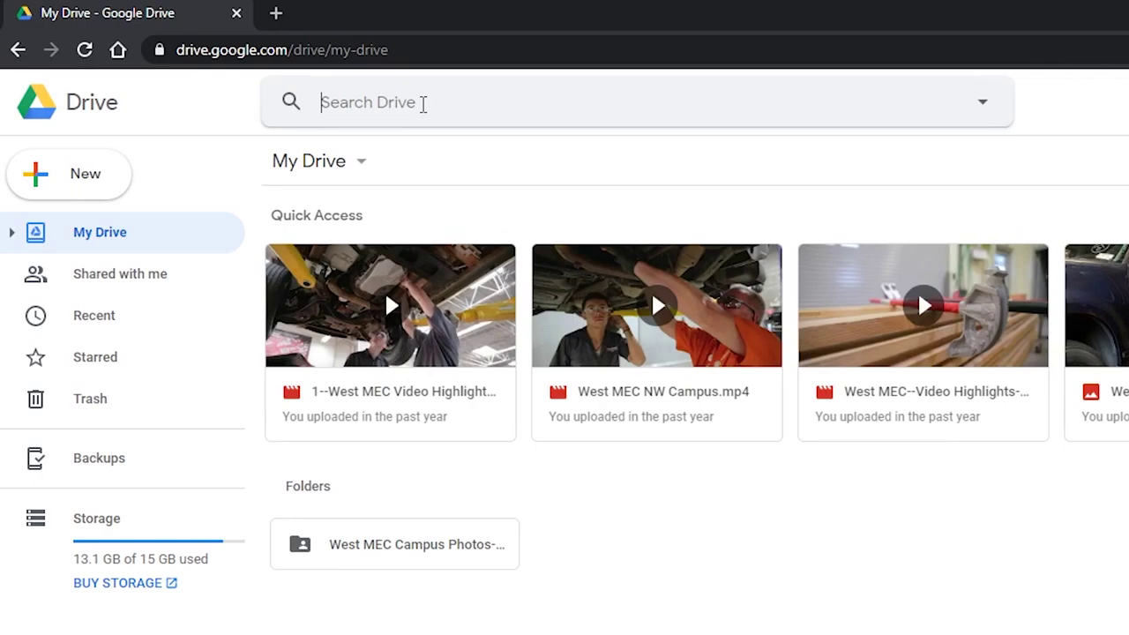
pyautogui.click(424, 103)
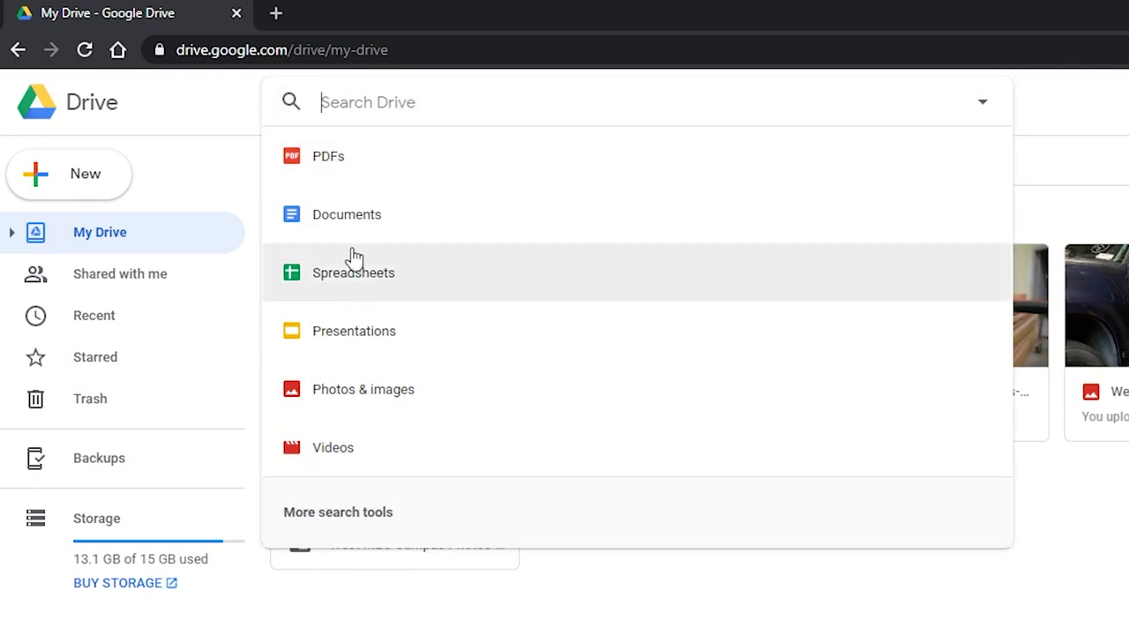
pyautogui.click(365, 161)
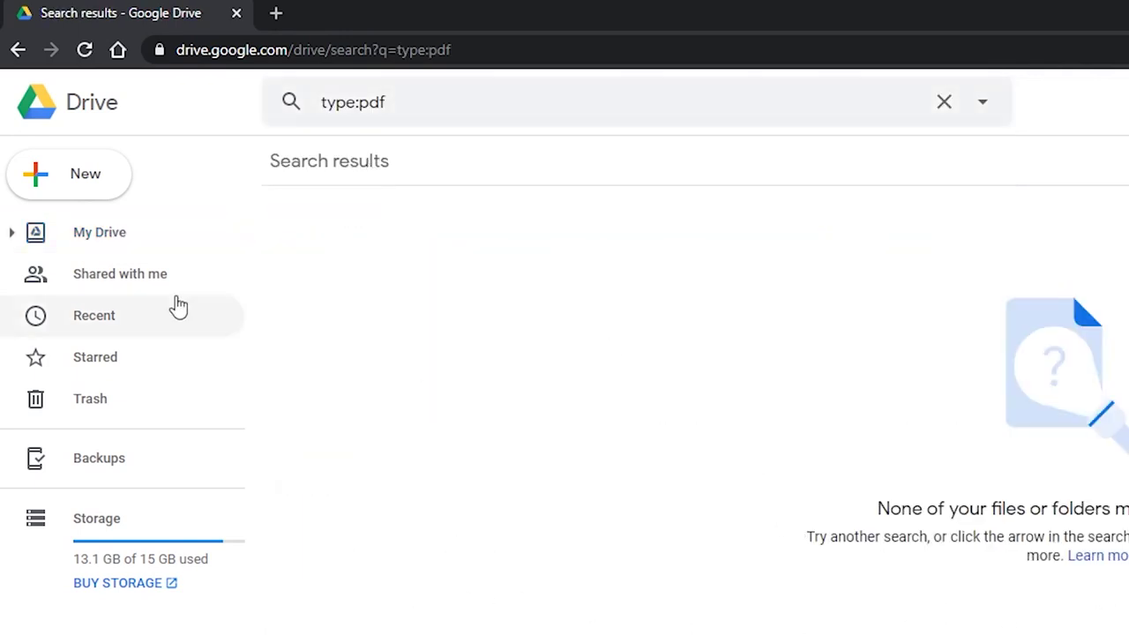
pyautogui.click(100, 238)
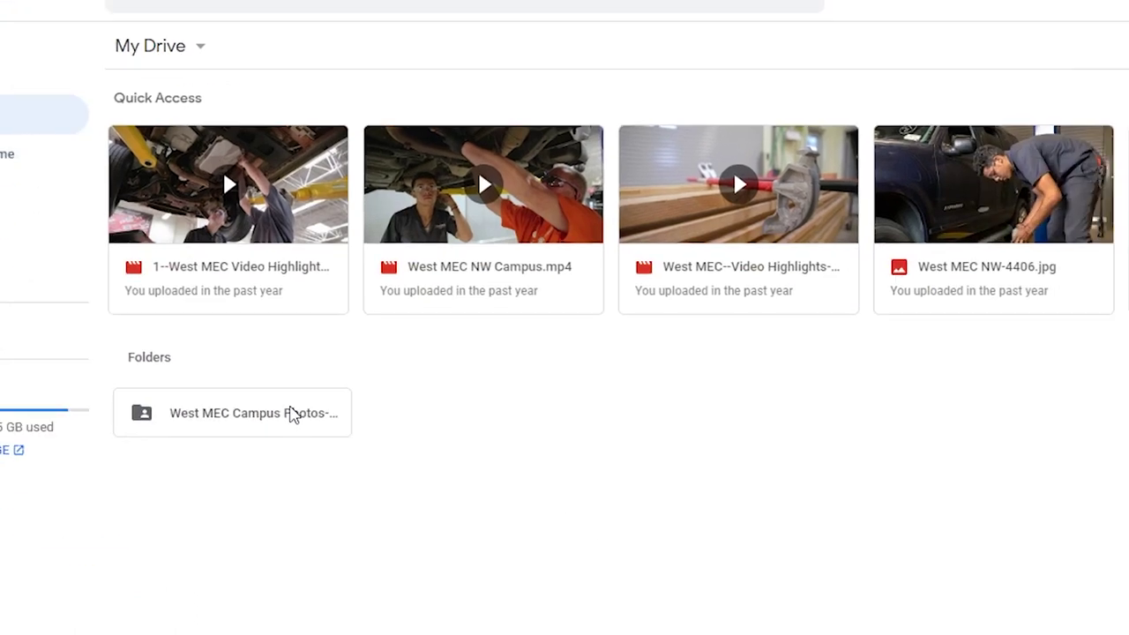
pyautogui.doubleClick(445, 543)
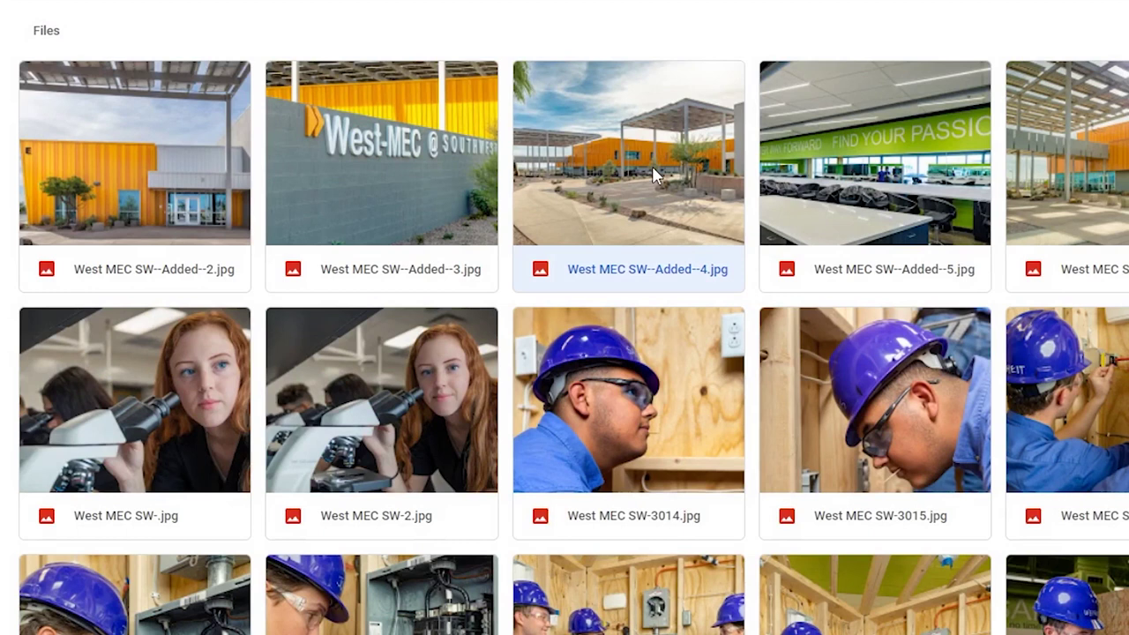
# Open the Share with others dialog for the West MEC SW--Added--4.jpg image
pyautogui.rightClick(652, 166)
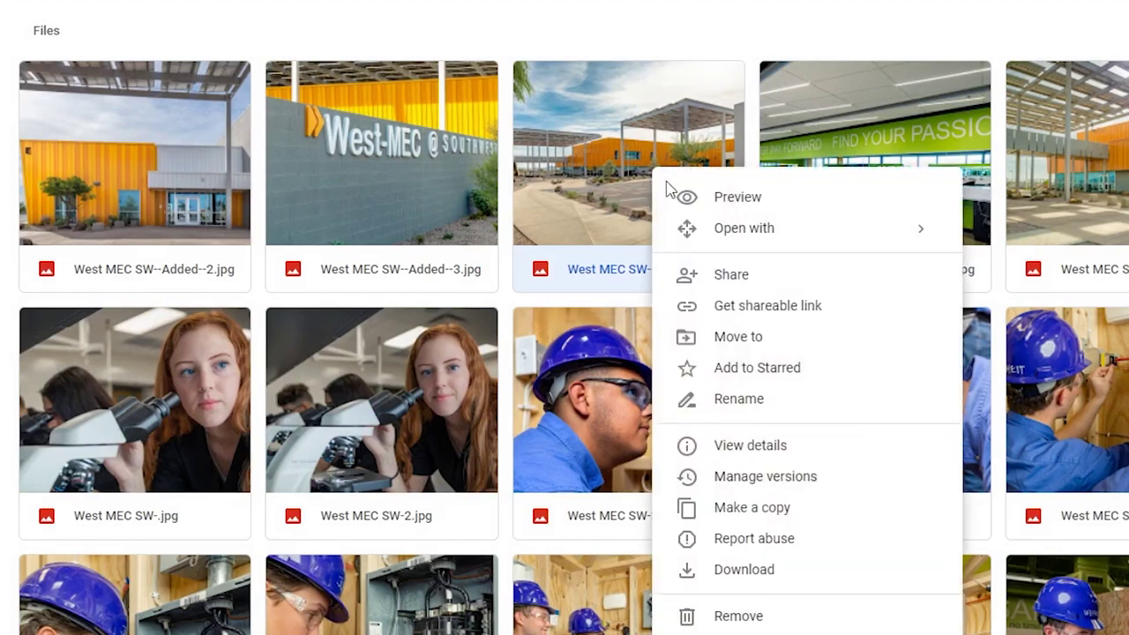
pyautogui.click(752, 279)
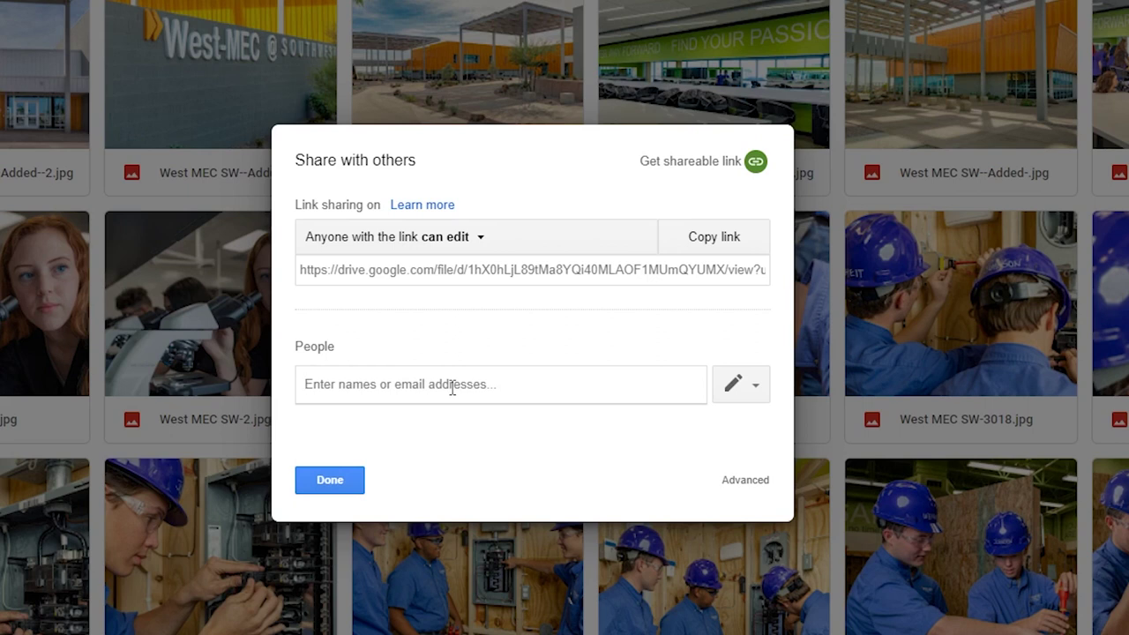
# Open the Advanced sharing settings and change who can use the image's share link
pyautogui.click(741, 483)
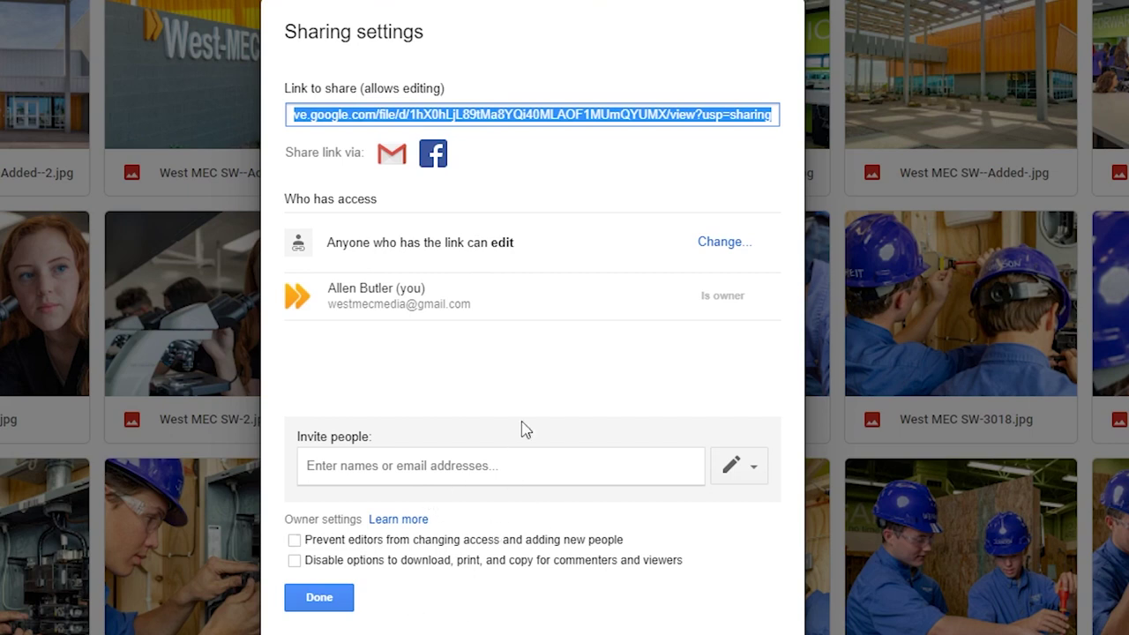
pyautogui.click(727, 251)
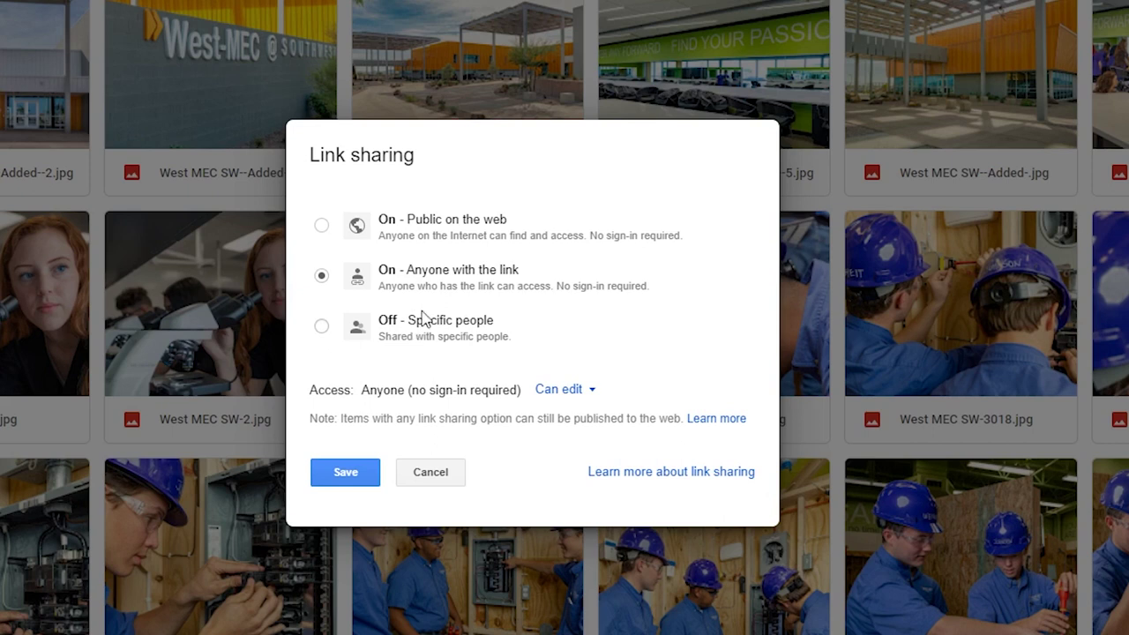
# Make the link view-only for anyone with it, copy the share link, and close sharing settings
pyautogui.click(322, 277)
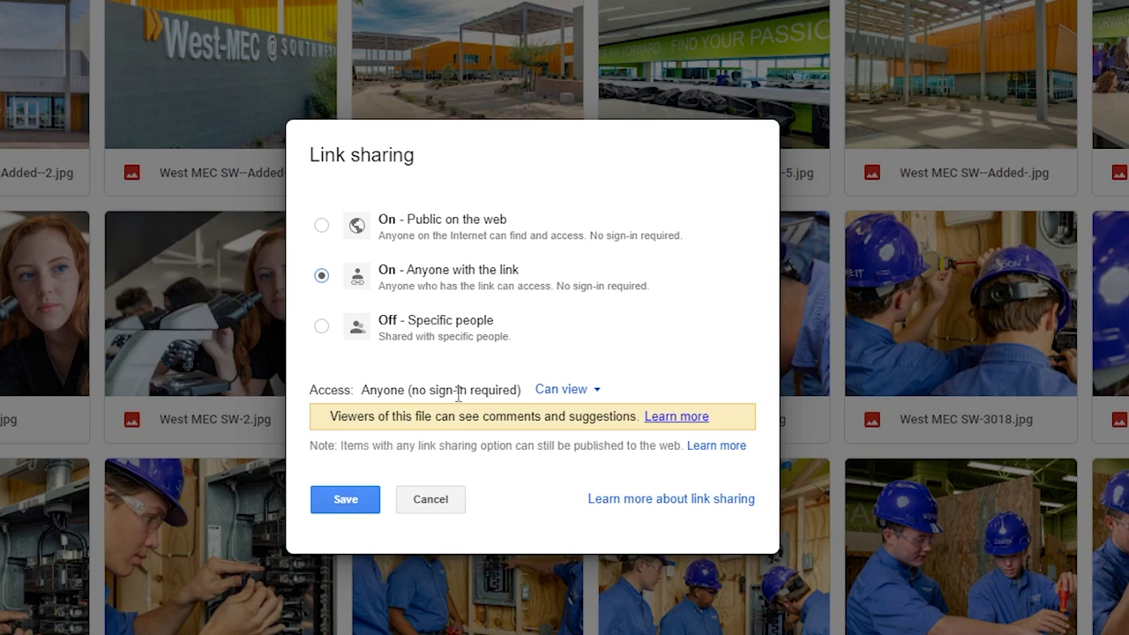
pyautogui.click(351, 509)
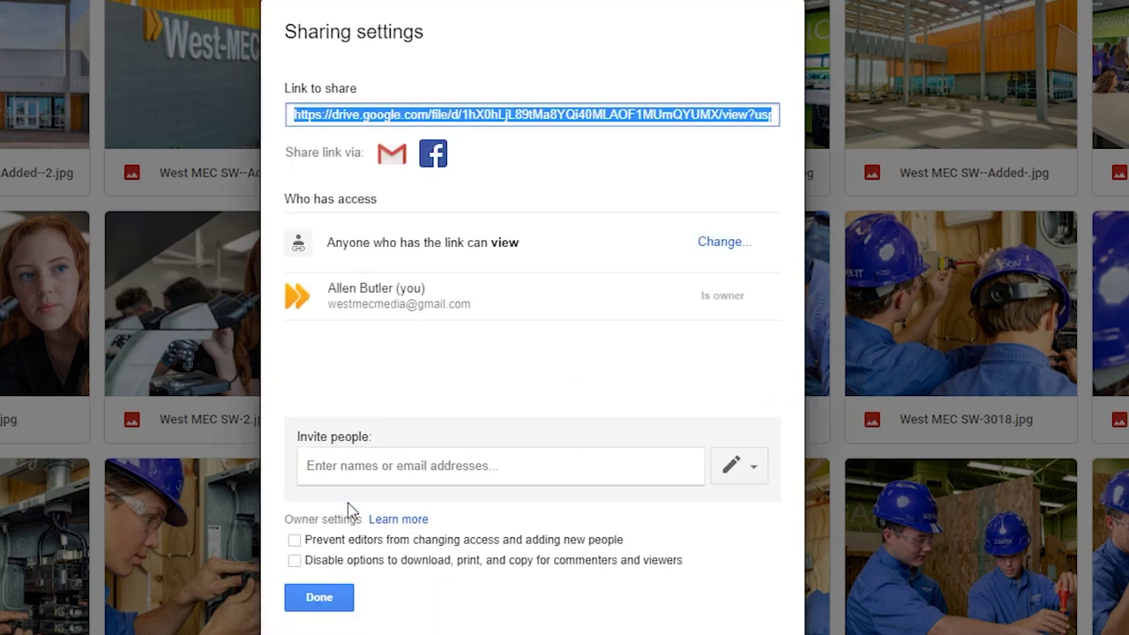
pyautogui.rightClick(516, 116)
pyautogui.click(545, 135)
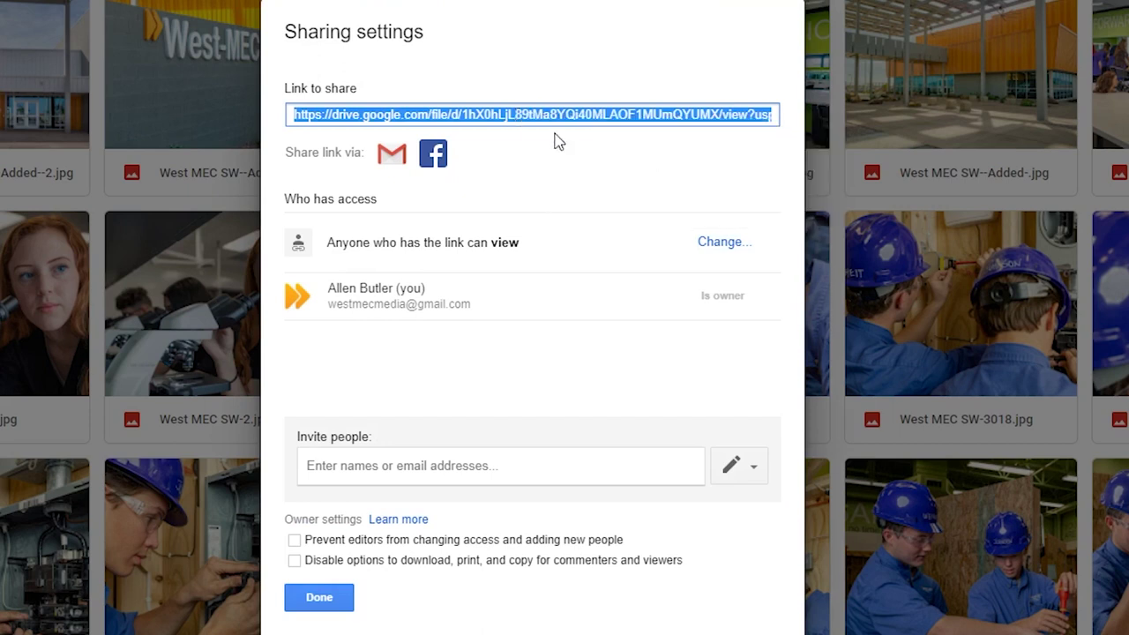
pyautogui.click(340, 600)
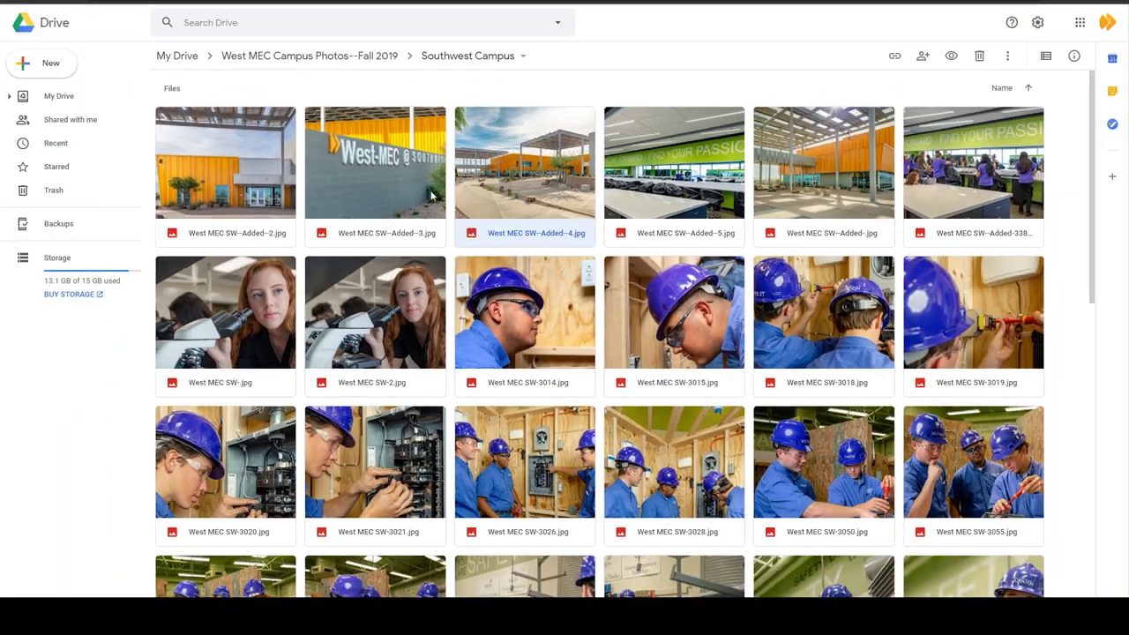
# Create a new folder named 'Winter Photos 2020' in My Drive
pyautogui.click(185, 57)
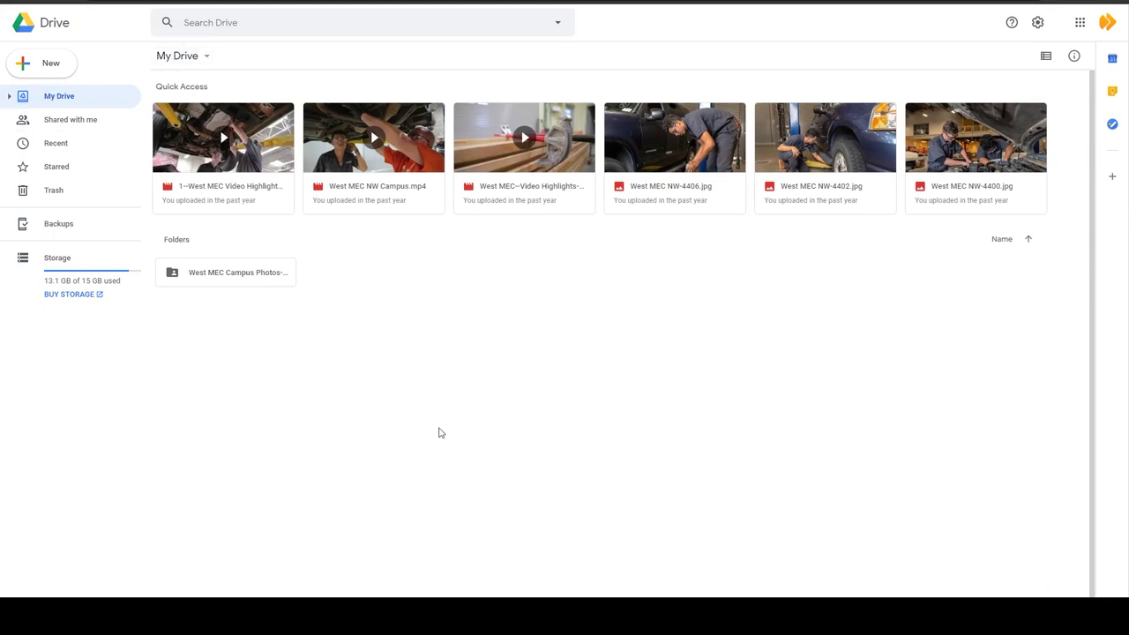
pyautogui.click(51, 65)
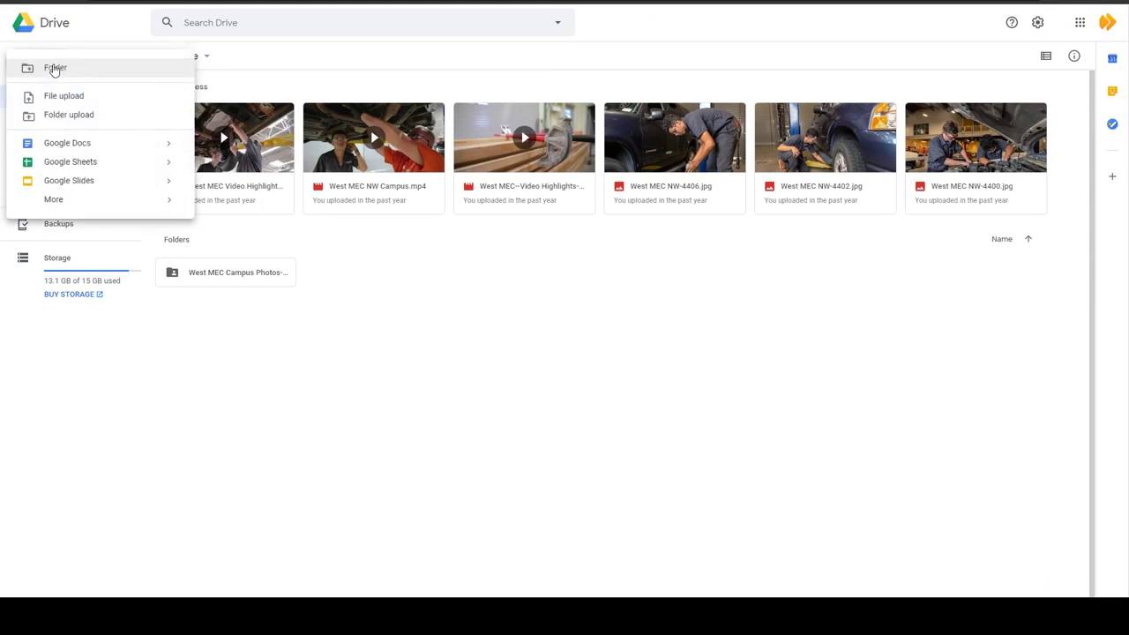
pyautogui.click(54, 69)
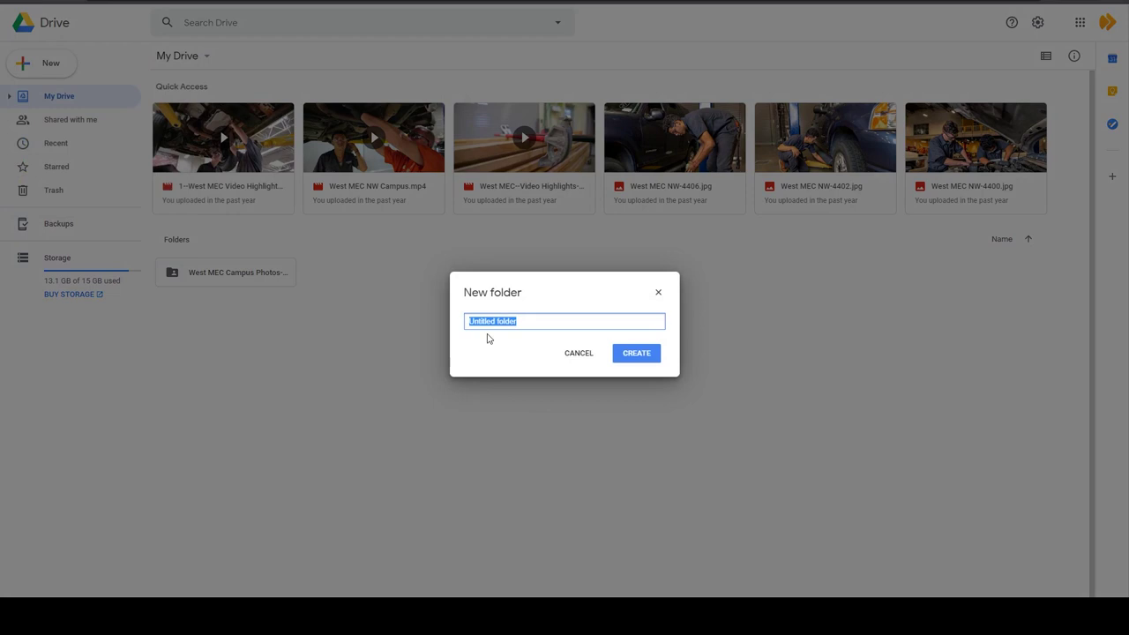
pyautogui.write('Winter Photos 2020')
pyautogui.click(623, 354)
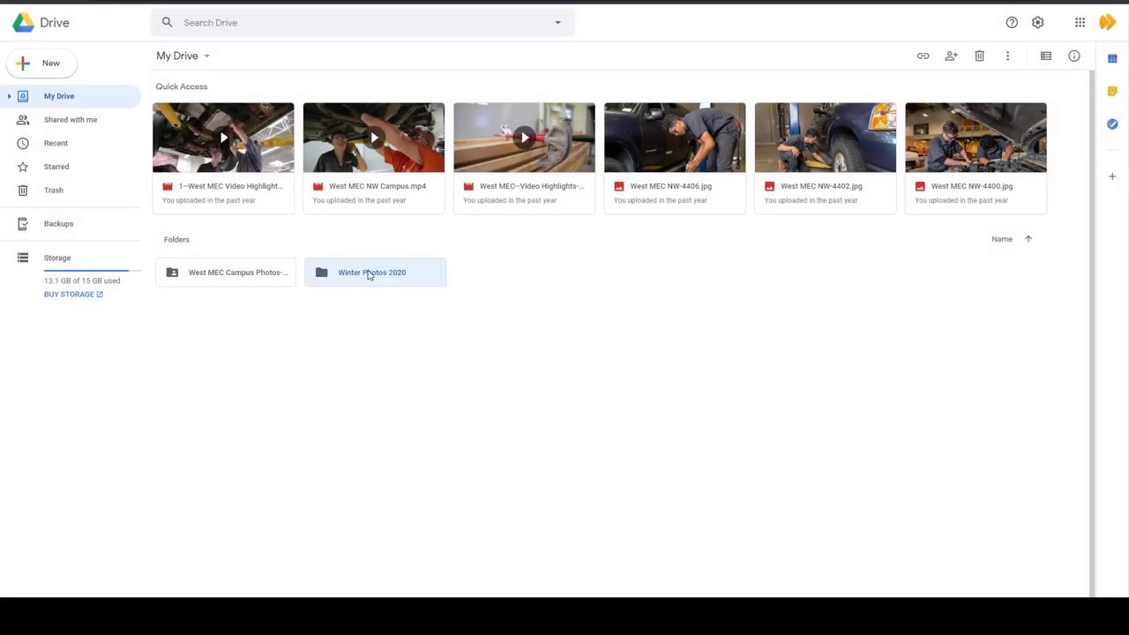
# Open Winter Photos 2020 and drag Reese 1.jpg, Reese 2.jpg and Reese 3.jpg into it from File Explorer
pyautogui.doubleClick(373, 276)
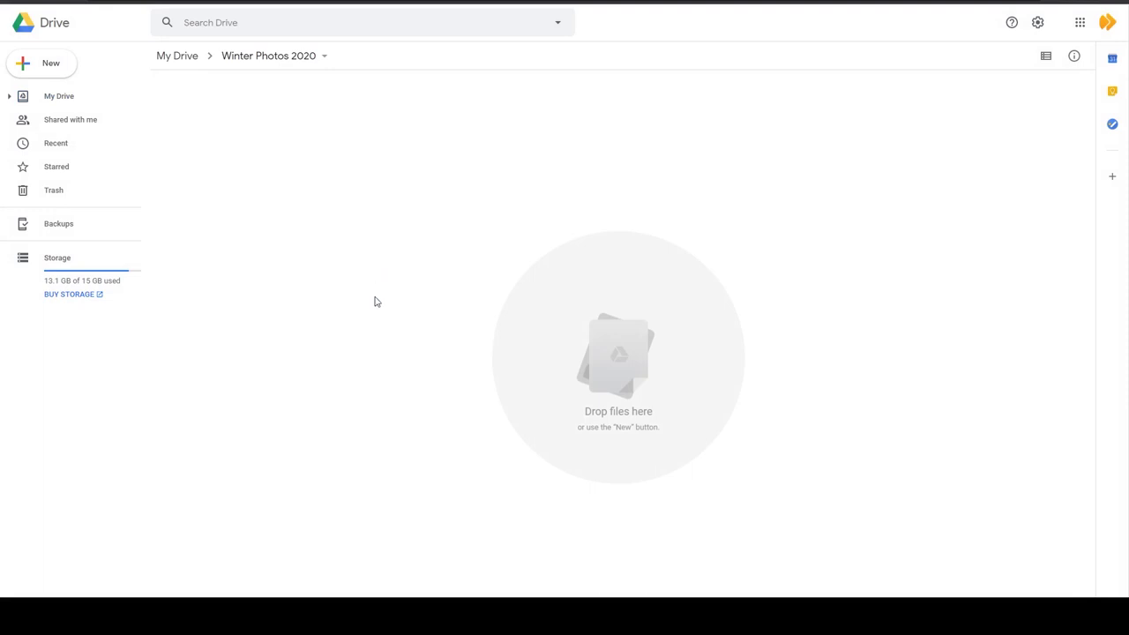
pyautogui.moveTo(344, 617)
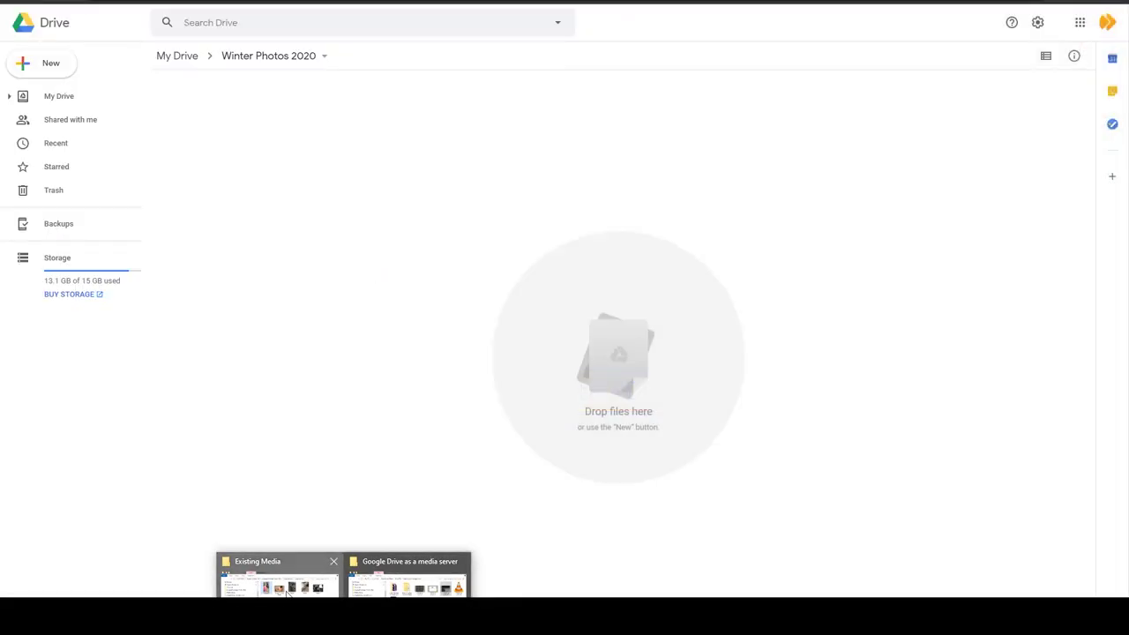
pyautogui.click(281, 584)
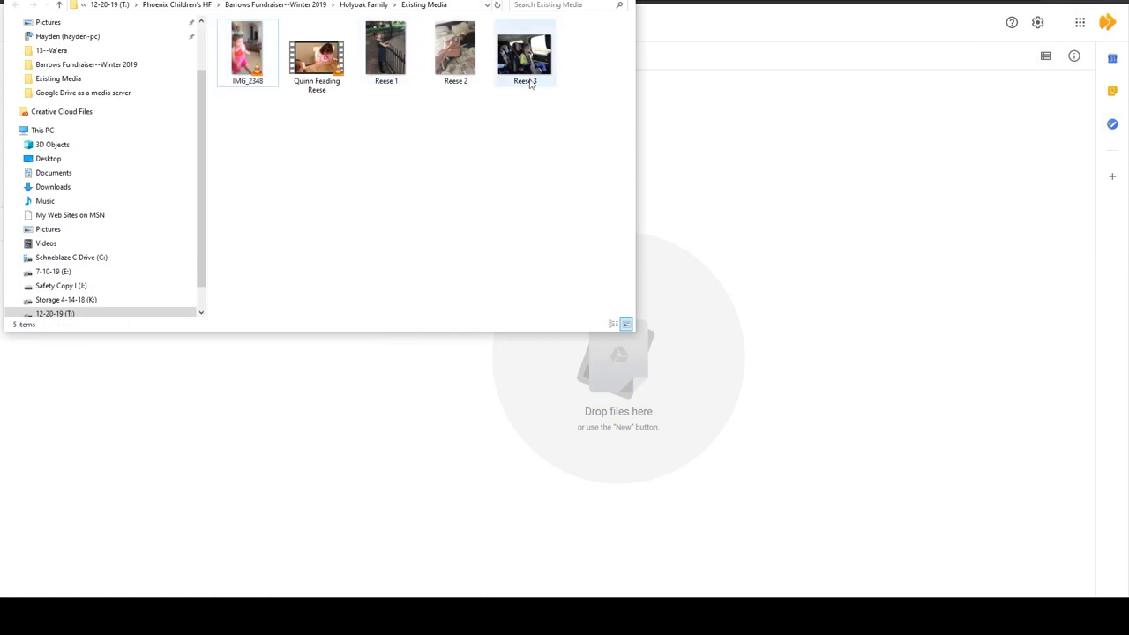
pyautogui.moveTo(539, 126); pyautogui.dragTo(624, 407)
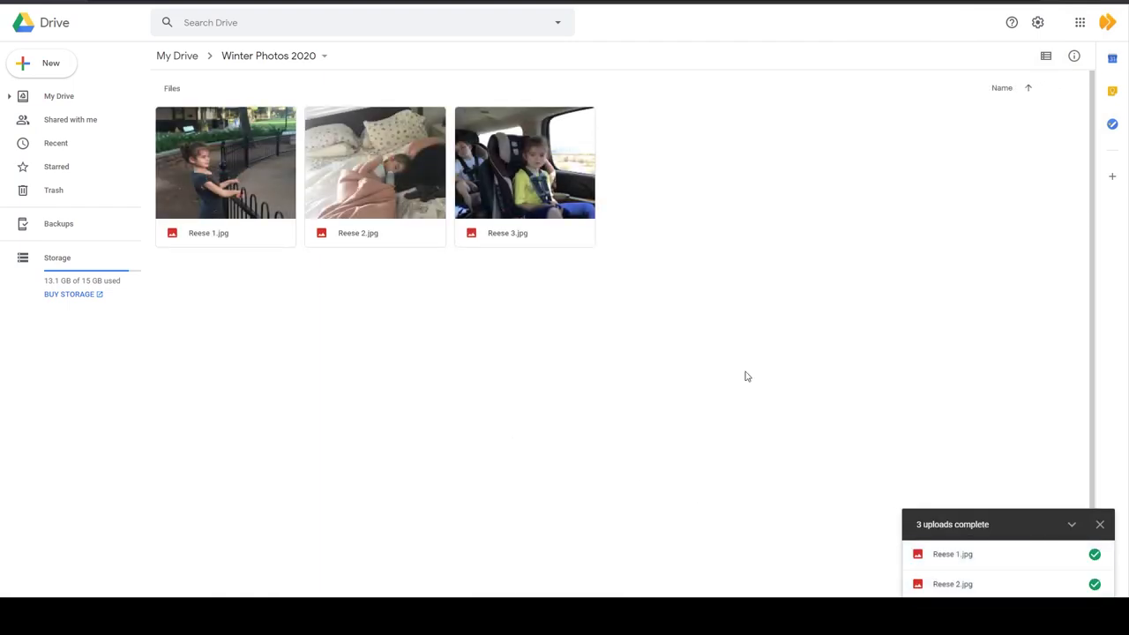
# Back out of Reese 3.jpg's actions and remove the Winter Photos 2020 folder from My Drive
pyautogui.click(571, 189)
pyautogui.rightClick(566, 186)
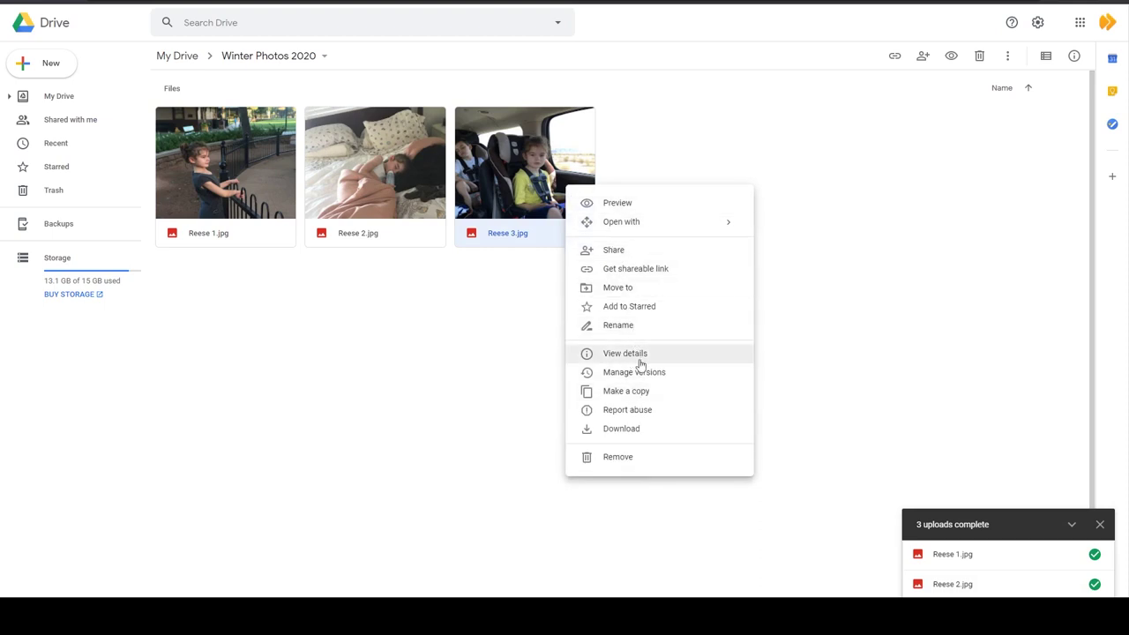
pyautogui.click(475, 383)
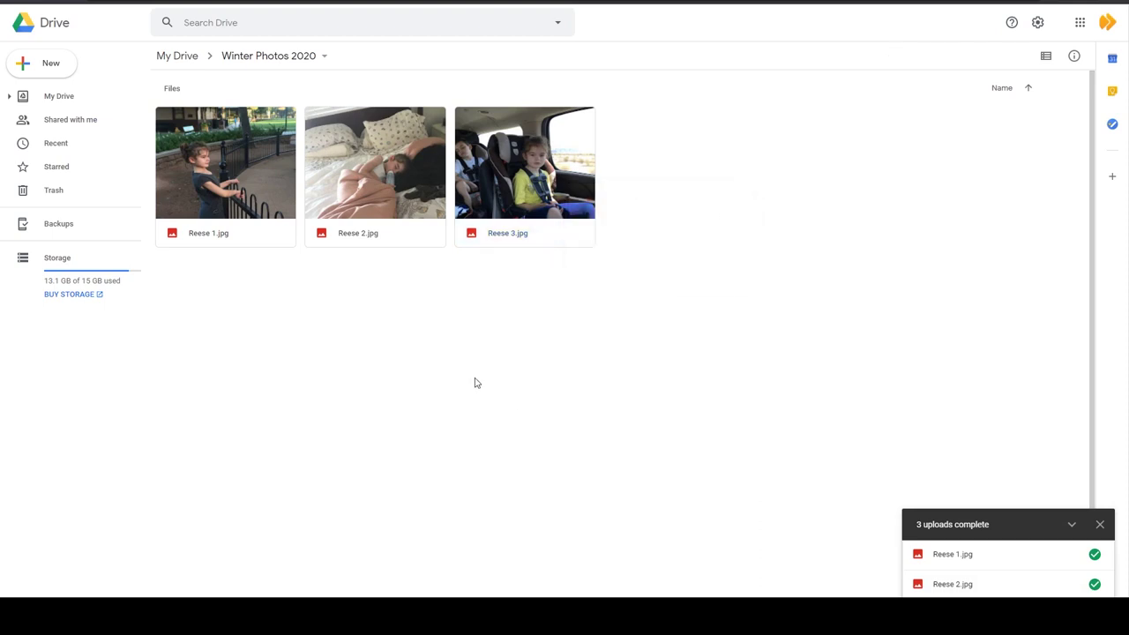
pyautogui.click(177, 55)
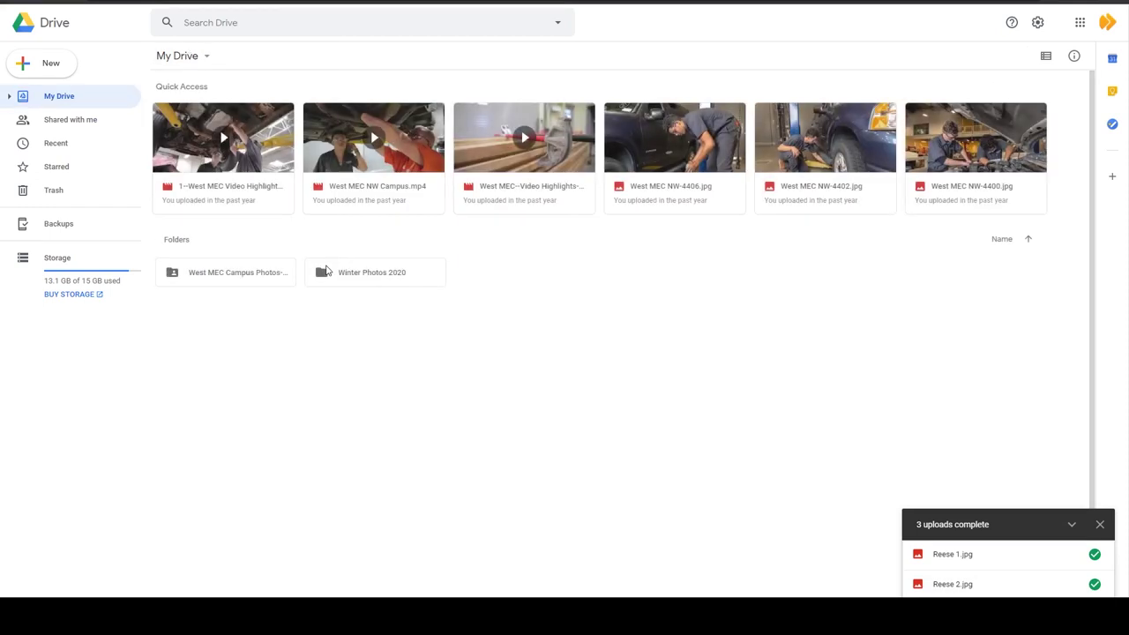
pyautogui.click(385, 273)
pyautogui.rightClick(384, 276)
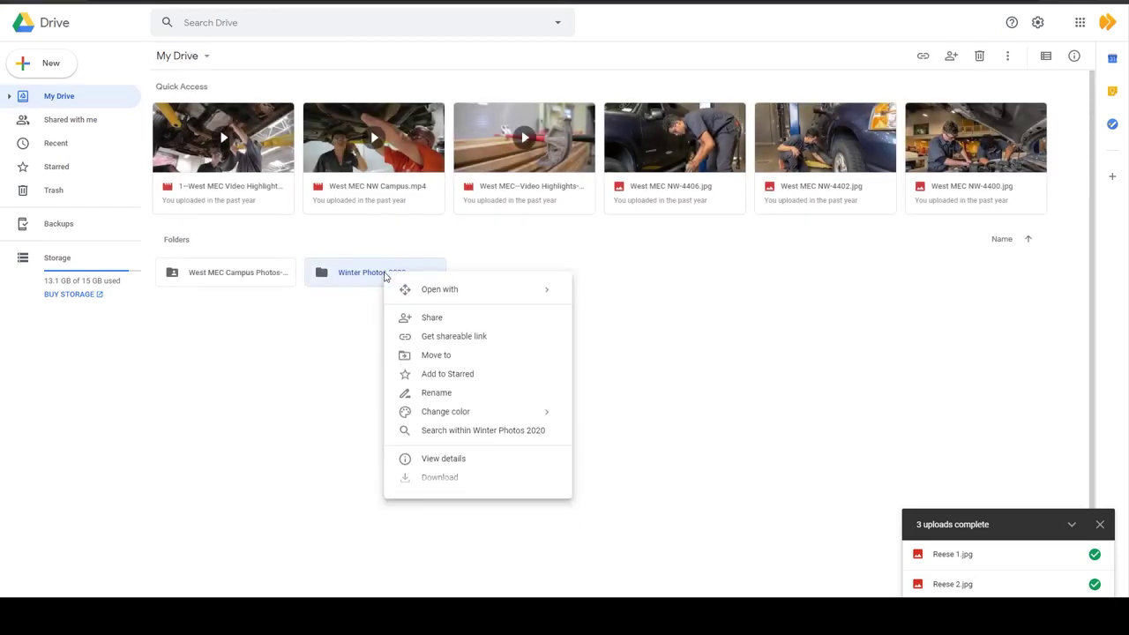
pyautogui.click(444, 500)
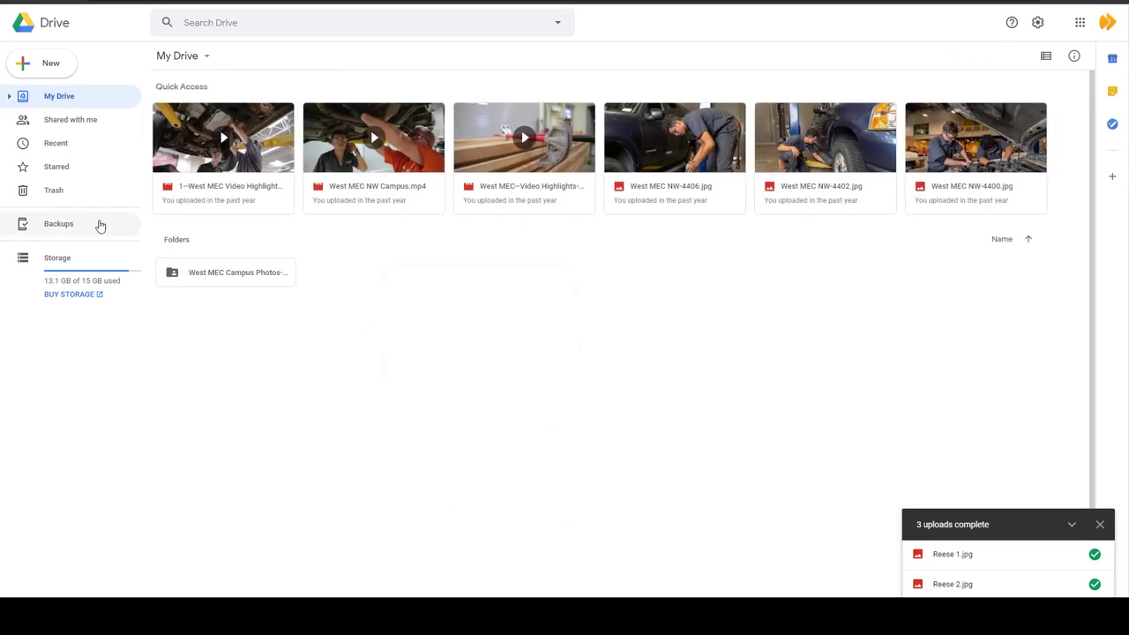
# Permanently empty the Trash, then return to My Drive
pyautogui.click(55, 190)
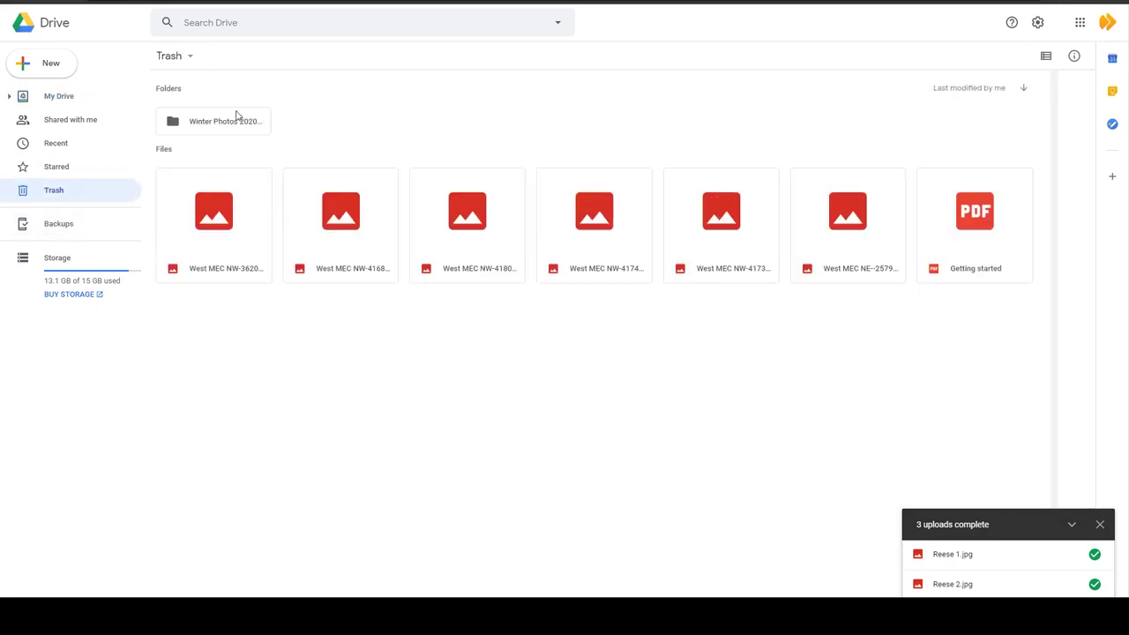
pyautogui.click(189, 58)
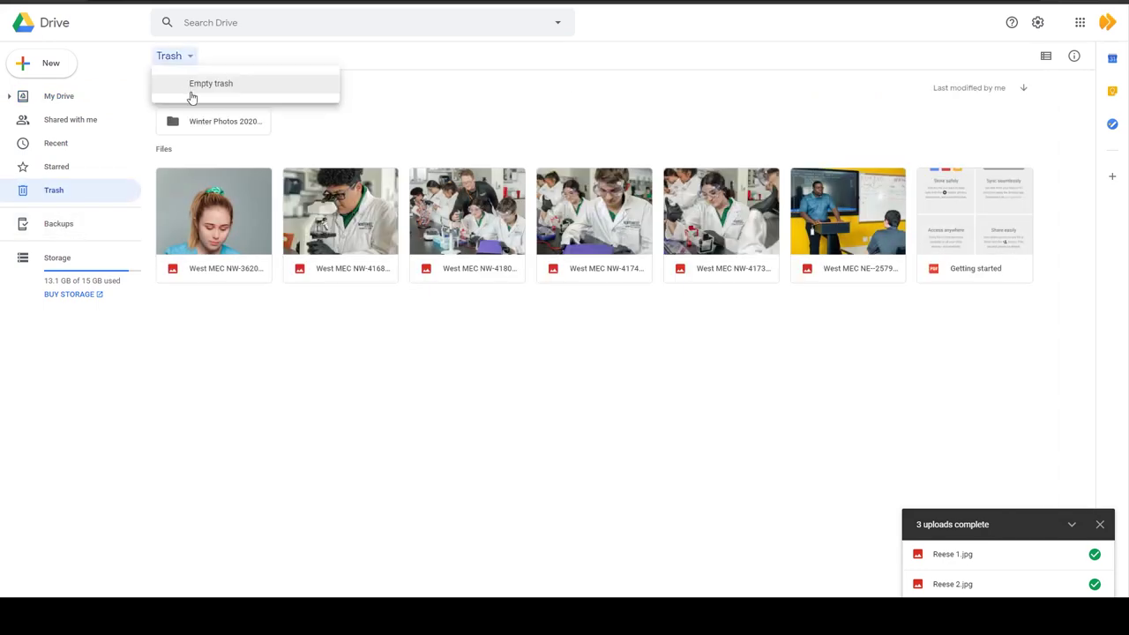
pyautogui.click(211, 85)
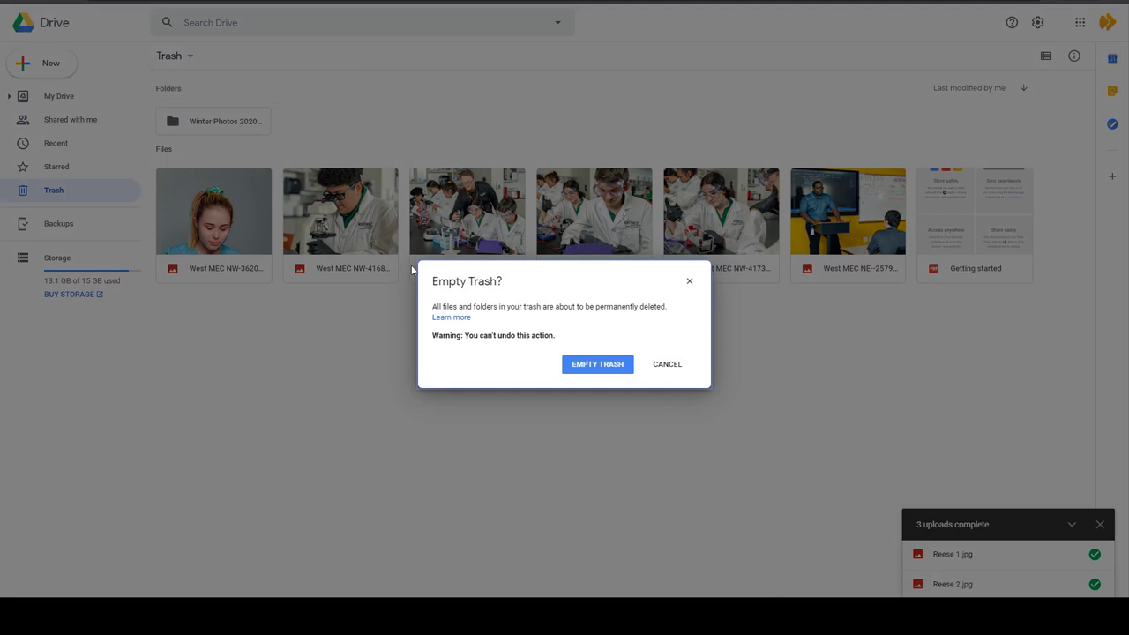
pyautogui.click(621, 366)
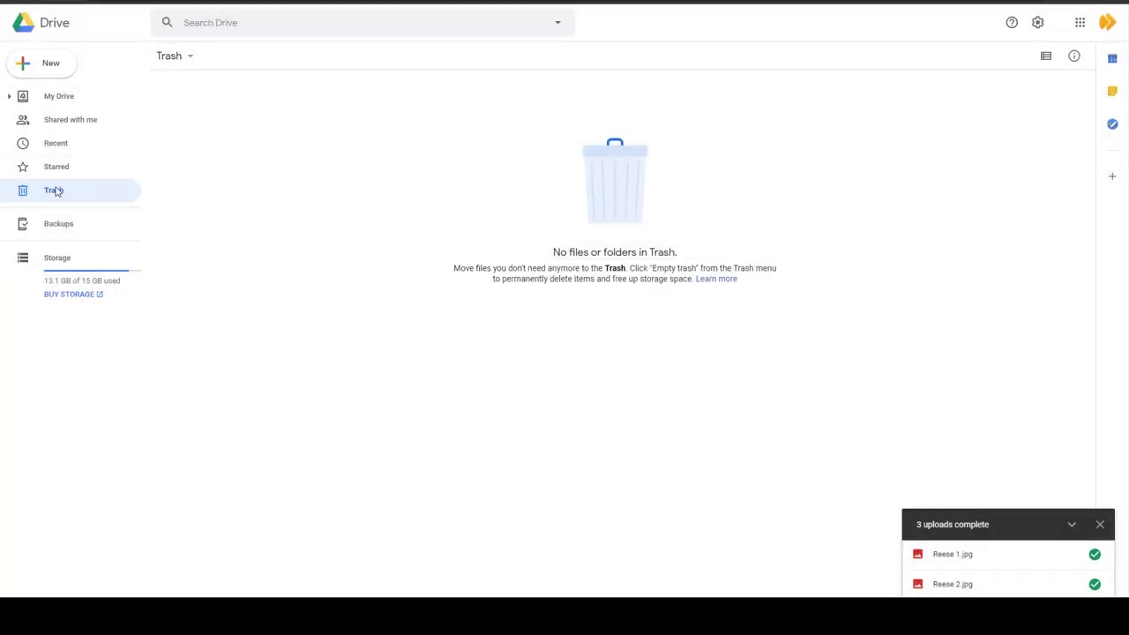
pyautogui.click(189, 56)
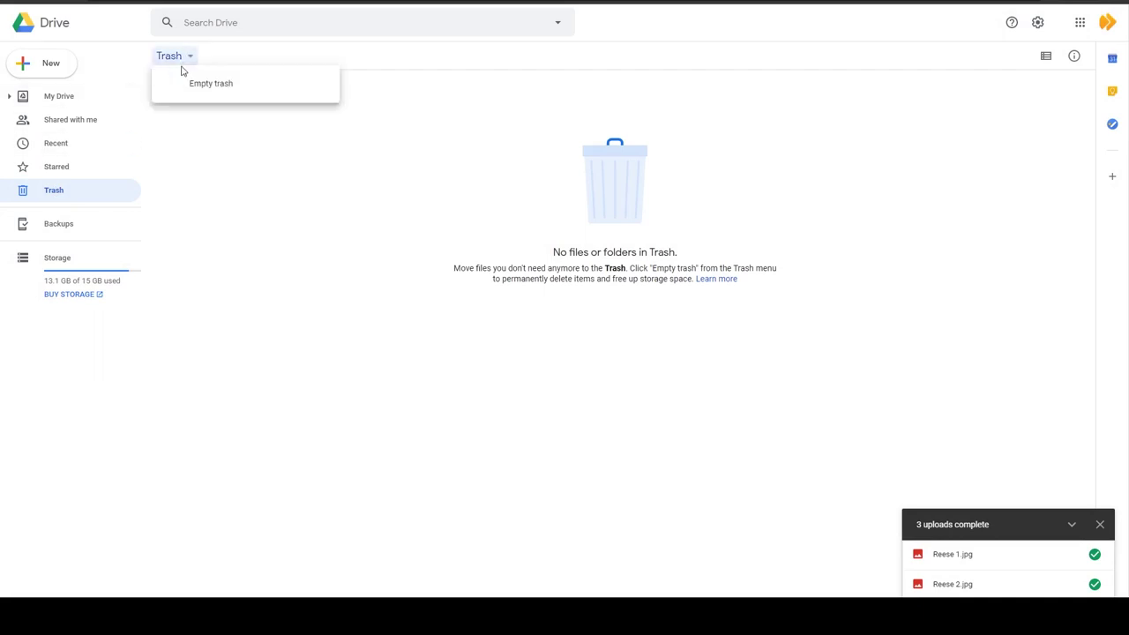
pyautogui.click(59, 97)
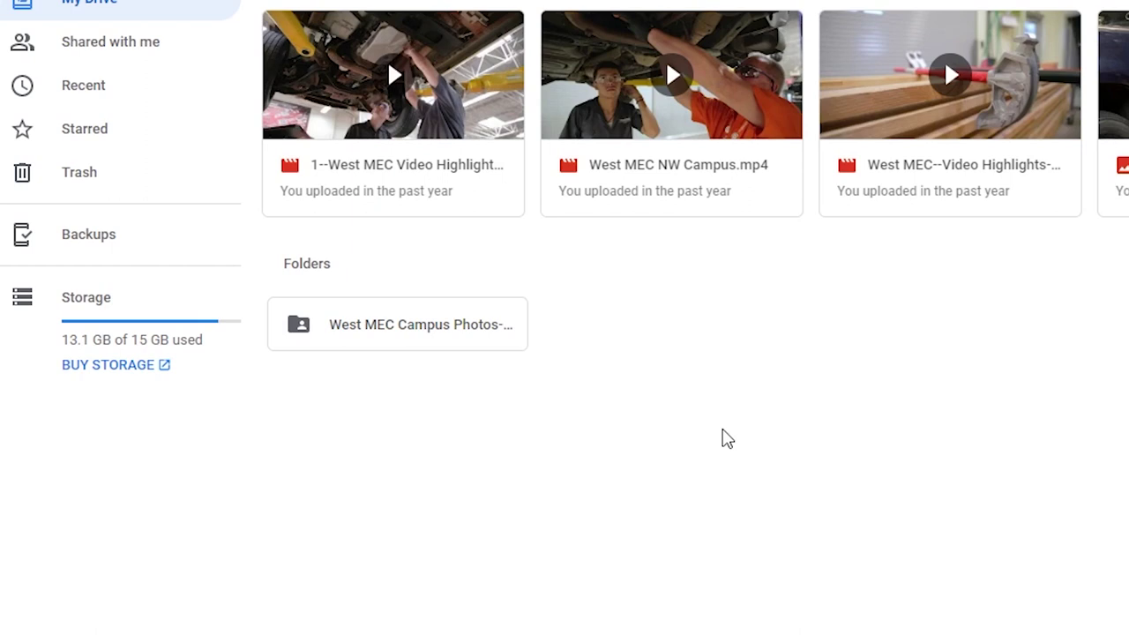
# Select the West MEC SW Campus highlights video in My Drive's Quick Access
pyautogui.click(876, 118)
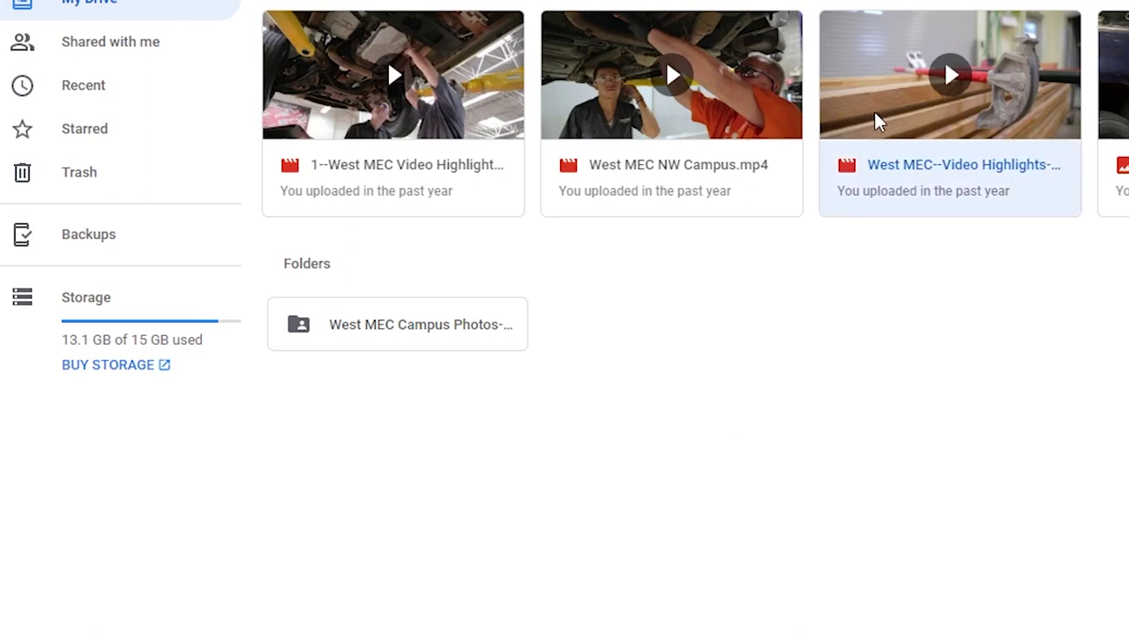
# Open West MEC--Video Highlights--SW Campus.mp4 in the full-size video player
pyautogui.doubleClick(876, 118)
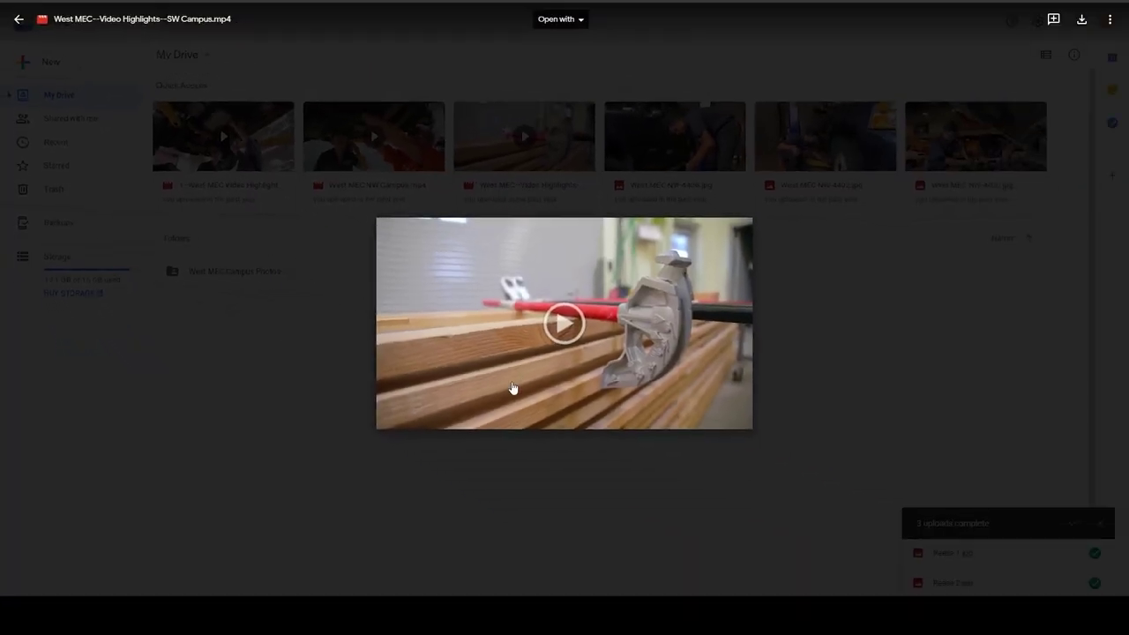
pyautogui.click(540, 358)
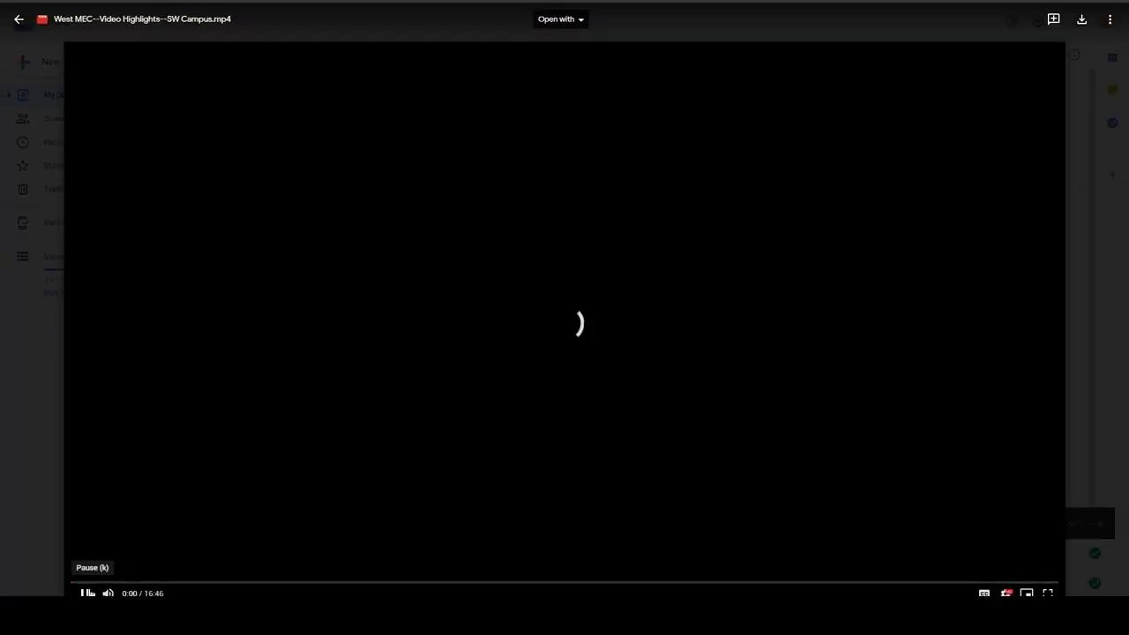